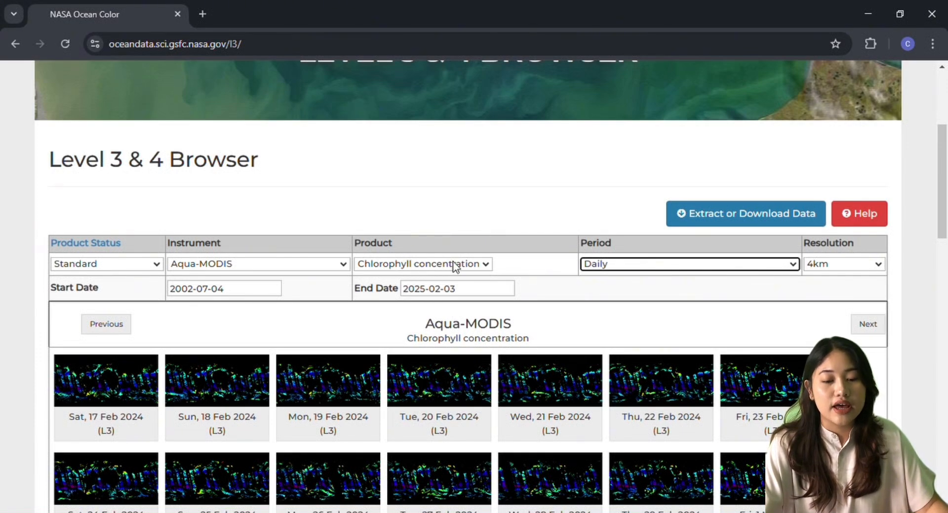
Step: Set the period of the Aqua-MODIS chlorophyll data to Monthly and show the previous year's images
{"action": "left_click", "coordinate": [610, 264]}
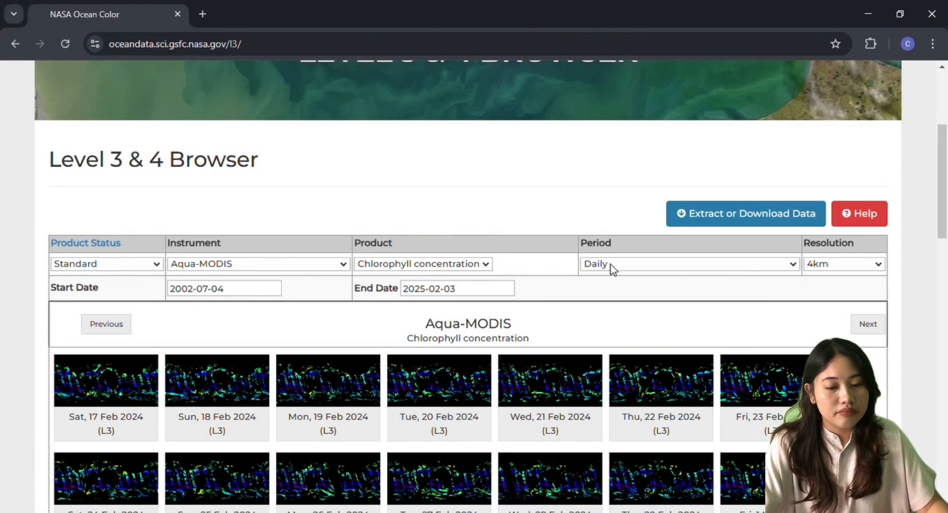
{"action": "left_click", "coordinate": [604, 351]}
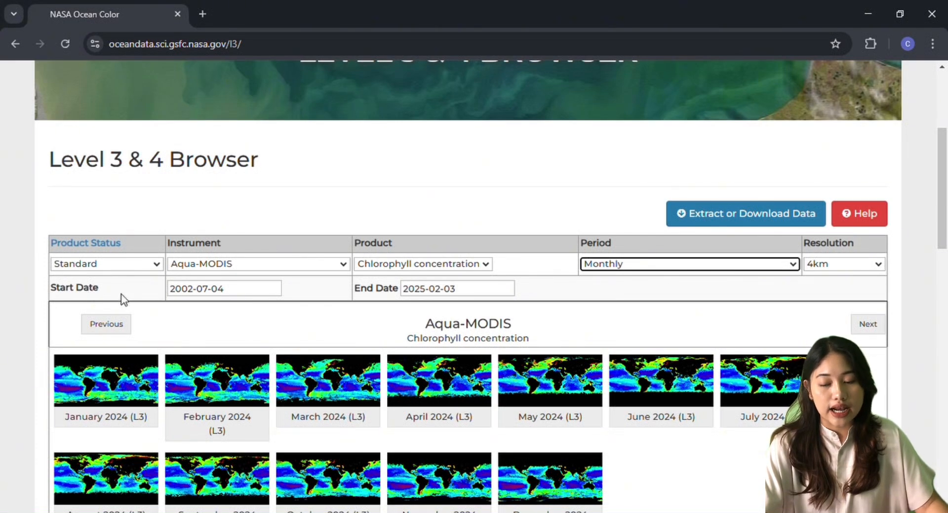
{"action": "left_click", "coordinate": [114, 329]}
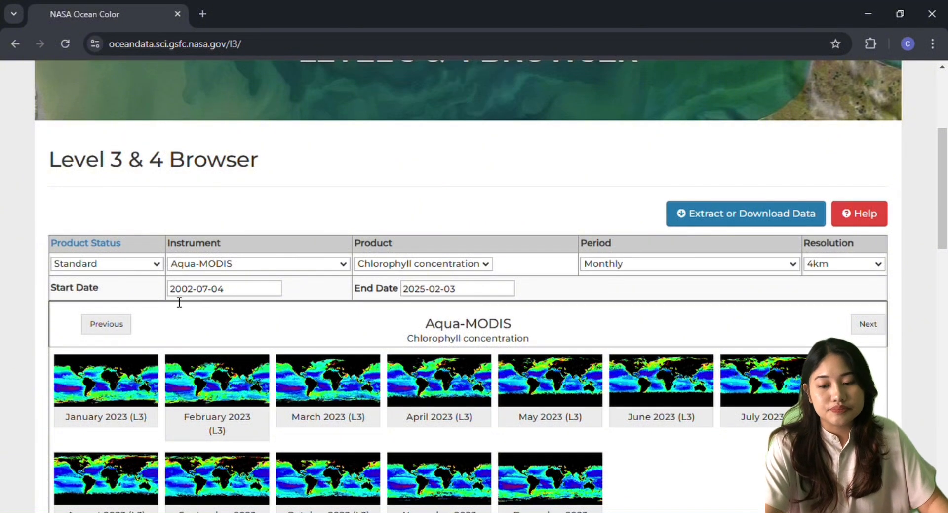
Step: Set the start date of the chlorophyll data to 2024-08-01
{"action": "left_click", "coordinate": [273, 298]}
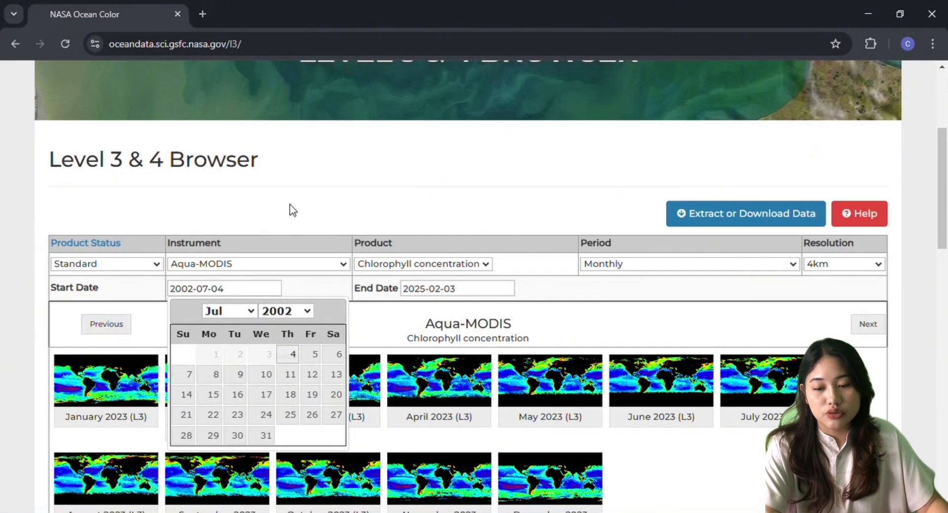
{"action": "left_click", "coordinate": [290, 275]}
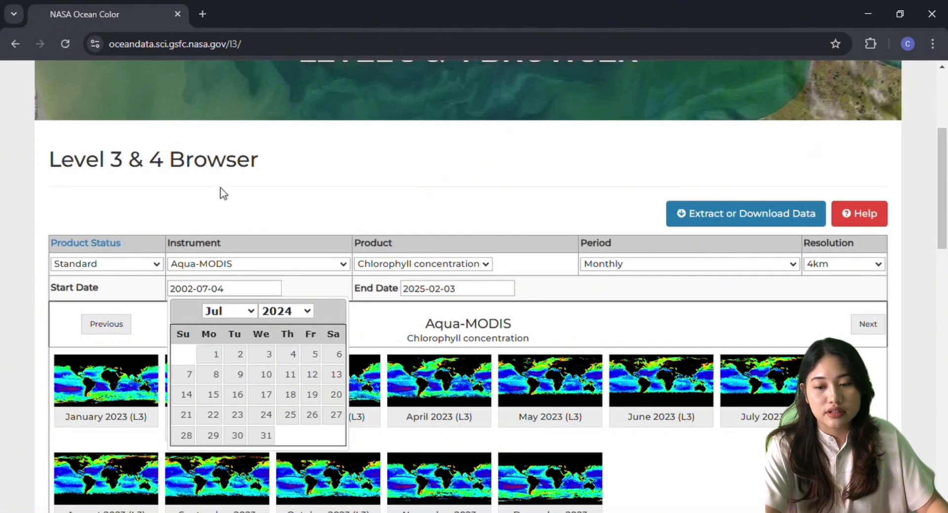
{"action": "left_click", "coordinate": [228, 229]}
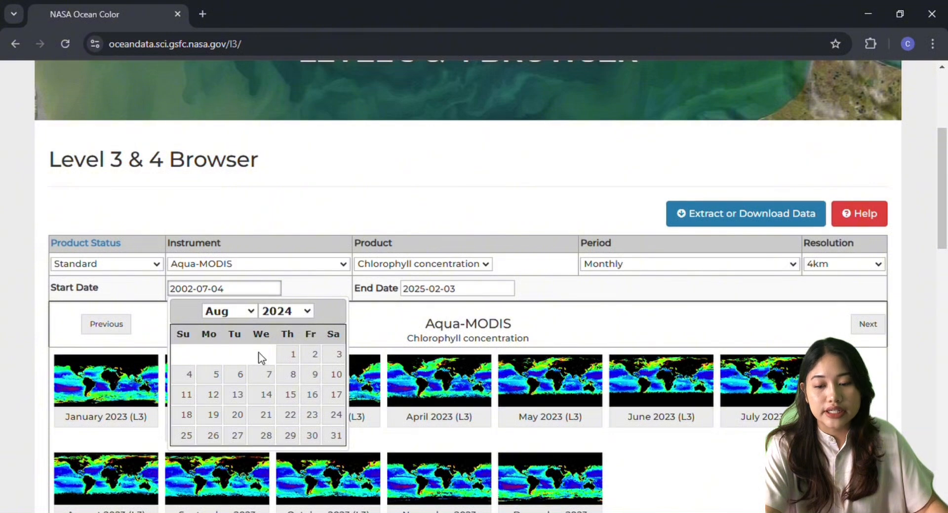
{"action": "left_click", "coordinate": [292, 354]}
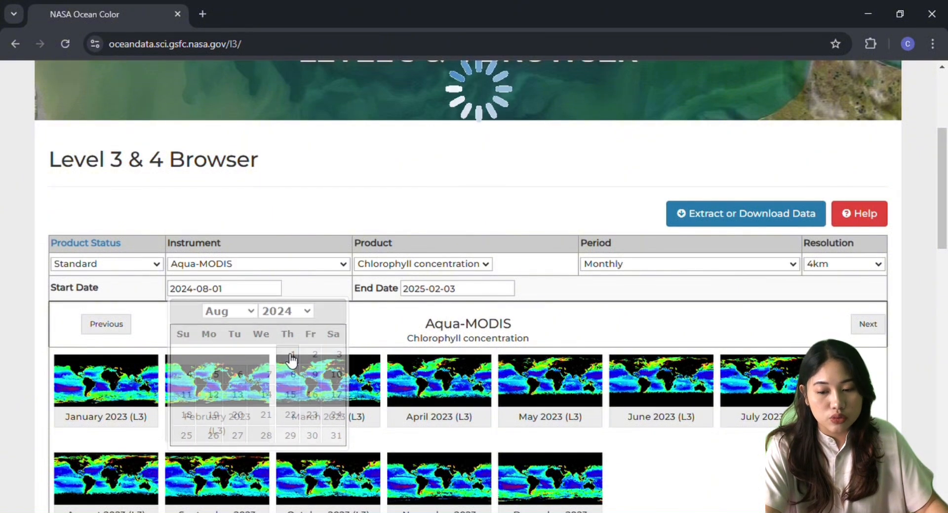
Step: Set the end date of the chlorophyll data to 2024-08-31
{"action": "left_click", "coordinate": [481, 294]}
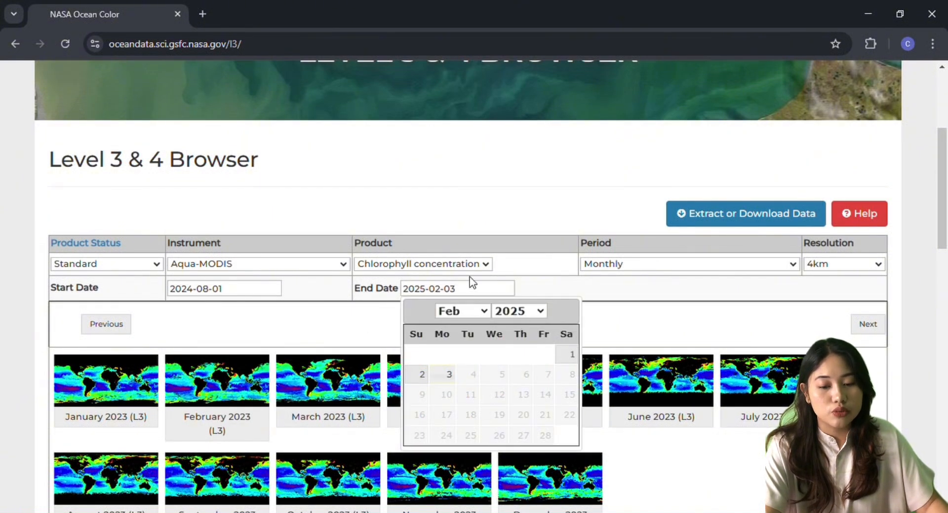
{"action": "left_click", "coordinate": [525, 286]}
{"action": "left_click", "coordinate": [480, 314]}
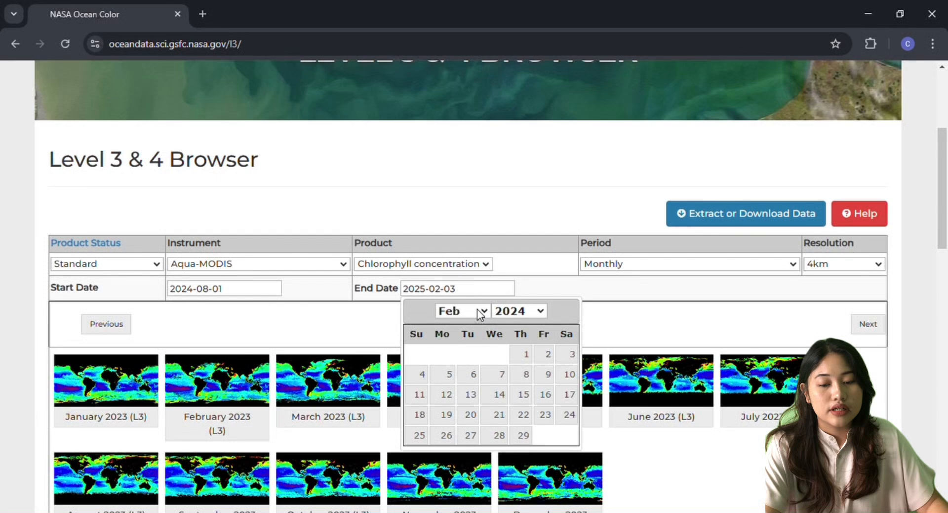
{"action": "left_click", "coordinate": [467, 242]}
{"action": "left_click", "coordinate": [568, 435]}
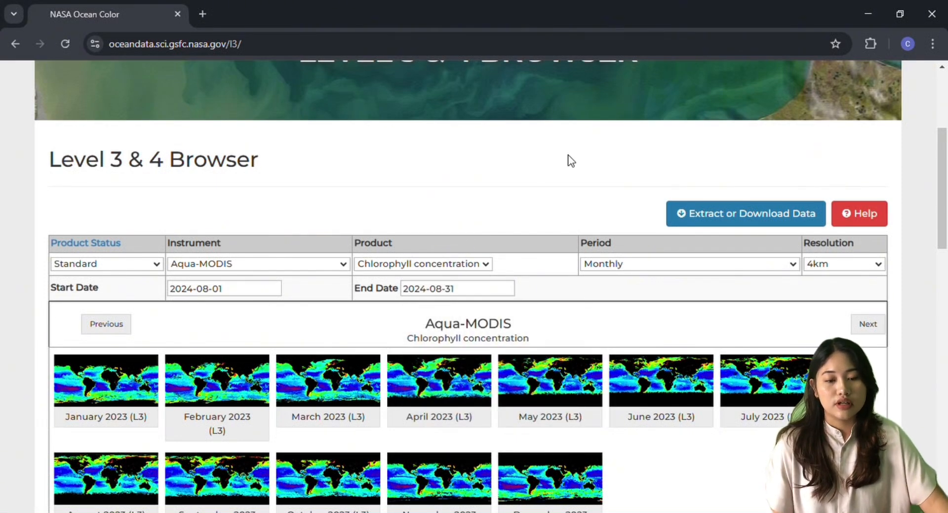
{"action": "scroll", "coordinate": [265, 270], "scroll_direction": "down", "scroll_amount": 2}
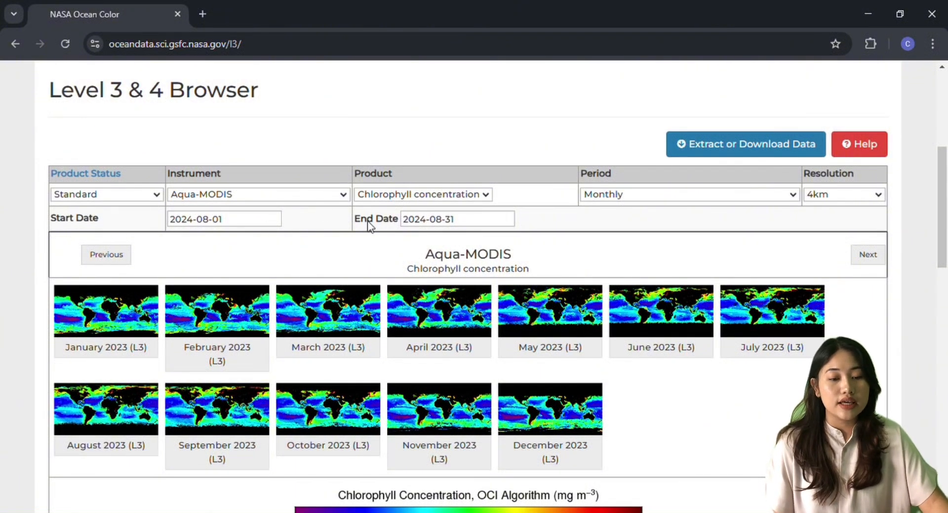
Step: Request the filtered data for download with the Mapped type and select the URL of the resulting .nc file
{"action": "left_click", "coordinate": [756, 146]}
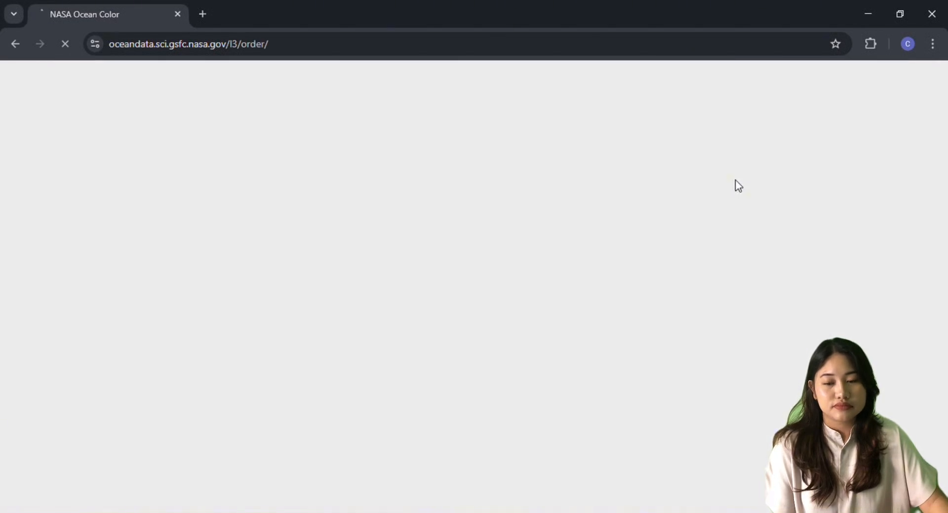
{"action": "scroll", "coordinate": [582, 182], "scroll_direction": "down", "scroll_amount": 2}
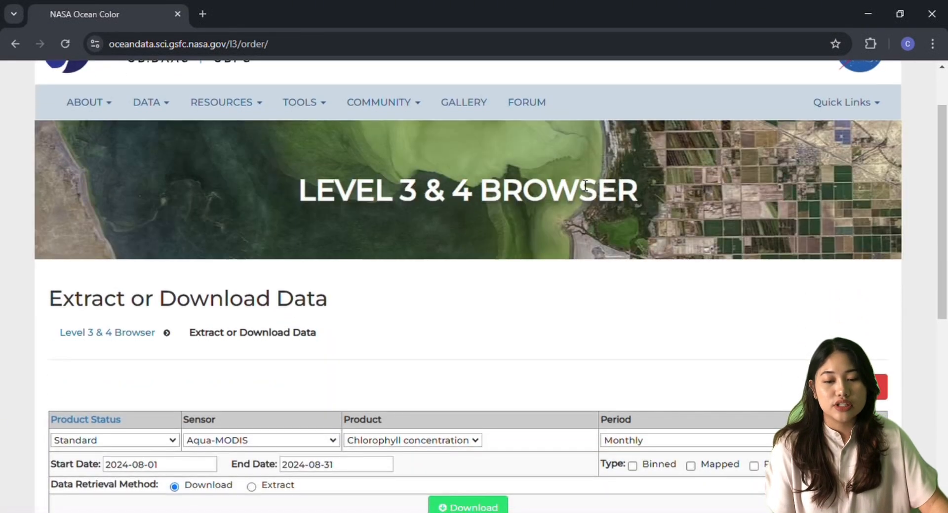
{"action": "scroll", "coordinate": [474, 217], "scroll_direction": "down", "scroll_amount": 3}
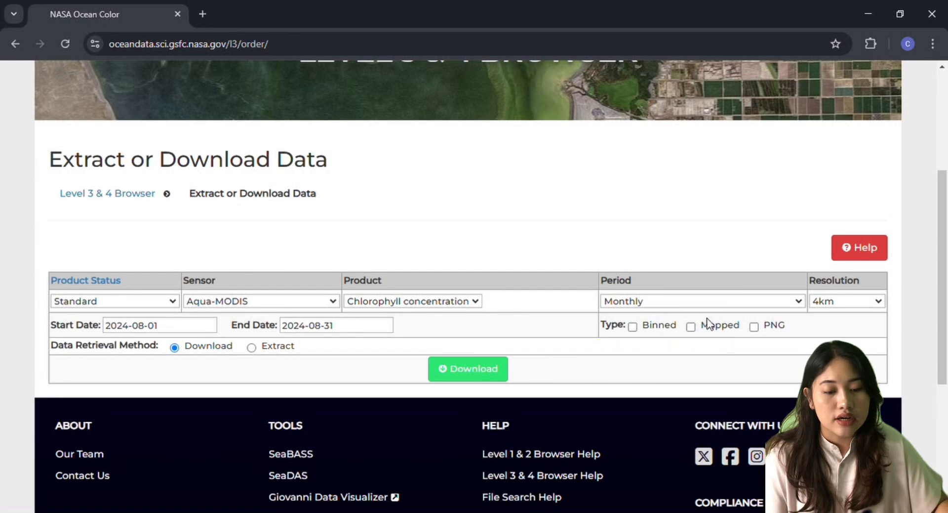
{"action": "mouse_move", "coordinate": [704, 335]}
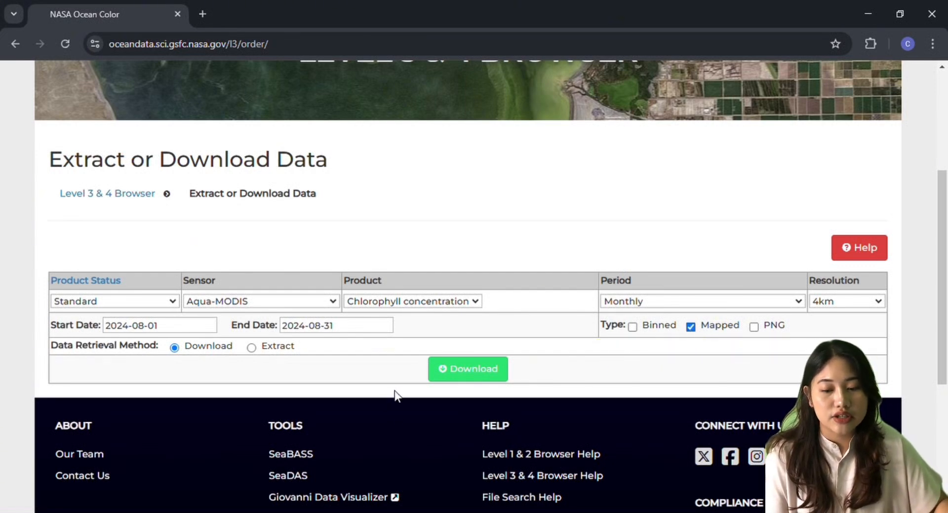
{"action": "left_click", "coordinate": [469, 367]}
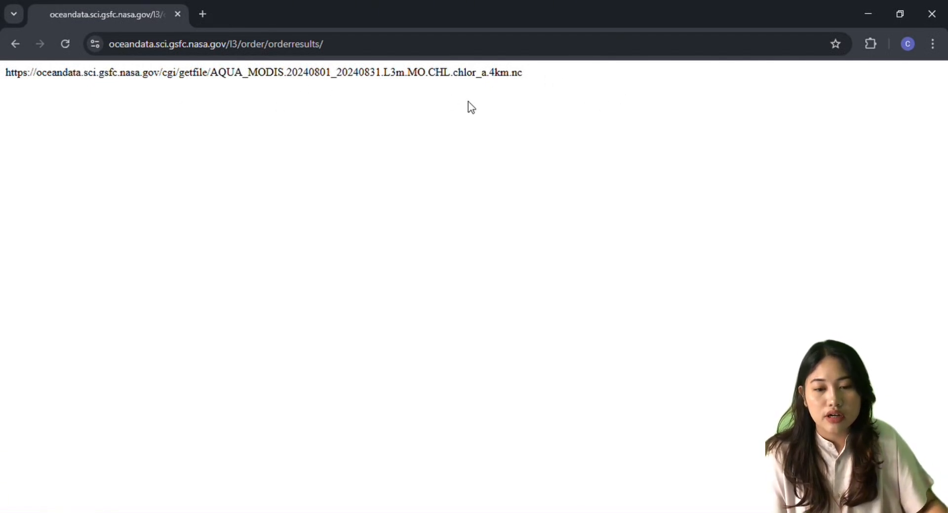
{"action": "left_click_drag", "start_coordinate": [517, 93], "coordinate": [1, 155]}
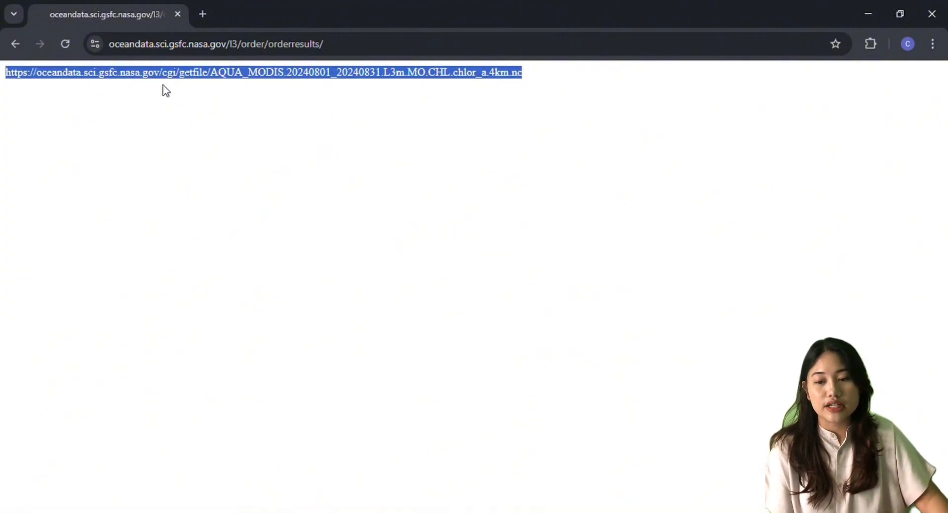
{"action": "left_click", "coordinate": [225, 134]}
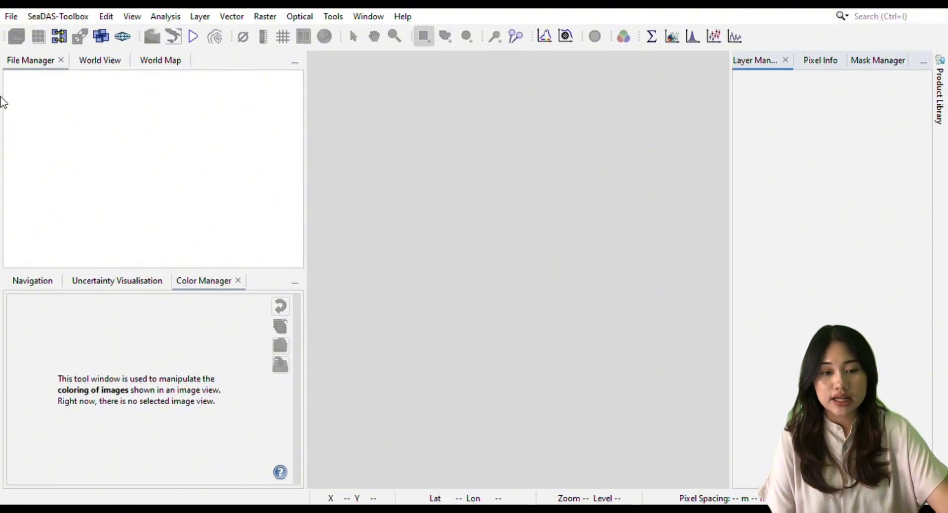
Step: Switch to SeaDAS, open the product AQUA_MODIS.20240801_20240831.L3m.MO.CHL.chlor_a.4km.nc and display its chlor_a band
{"action": "left_click", "coordinate": [17, 20]}
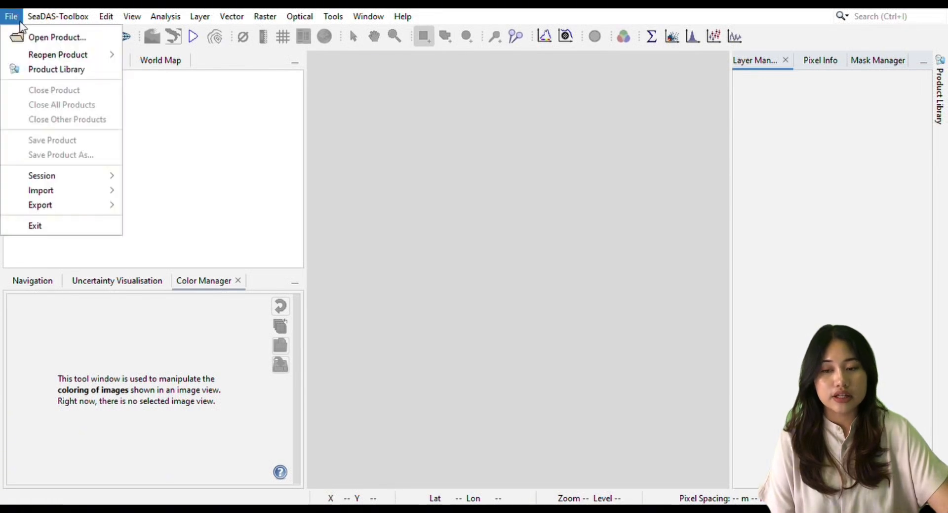
{"action": "left_click", "coordinate": [33, 40]}
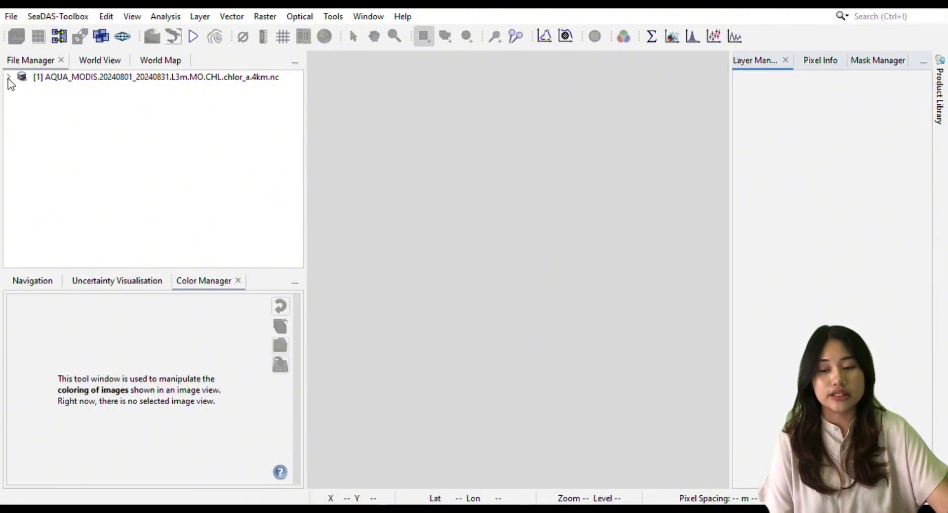
{"action": "double_click", "coordinate": [60, 78]}
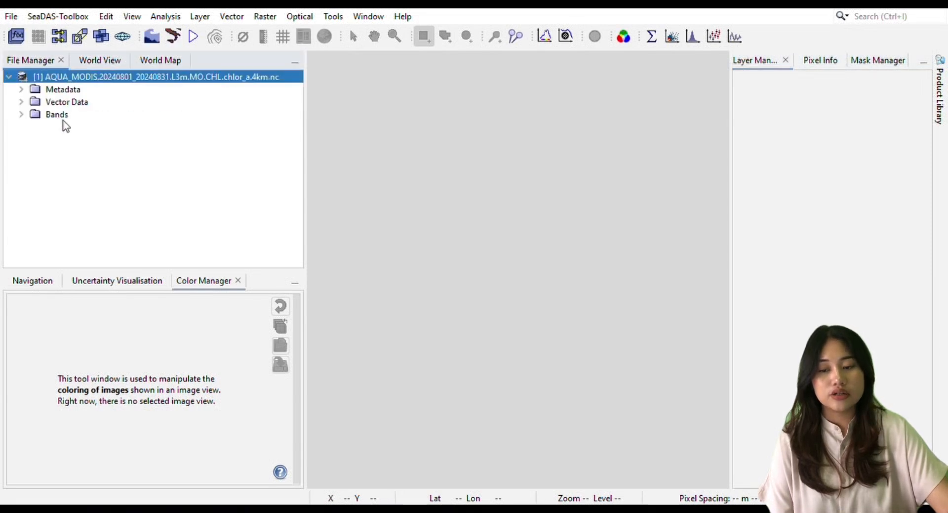
{"action": "double_click", "coordinate": [64, 117]}
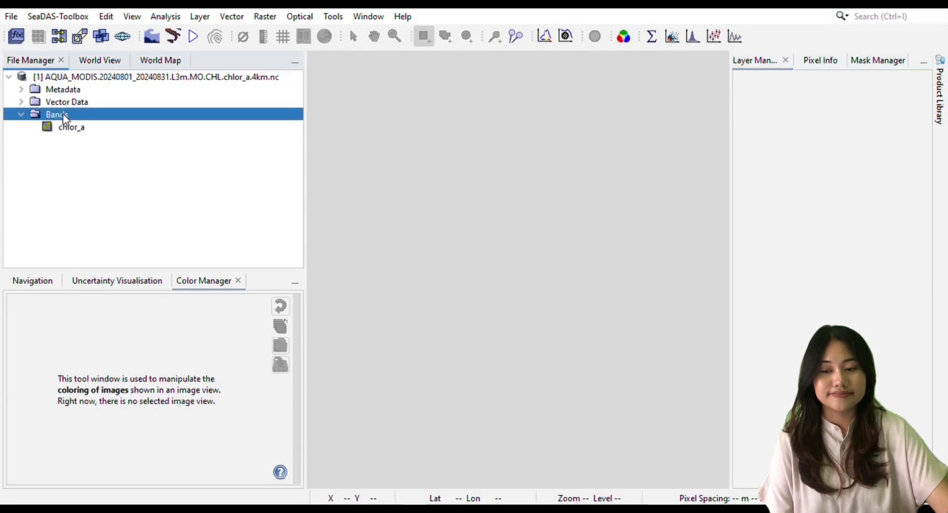
{"action": "double_click", "coordinate": [78, 128]}
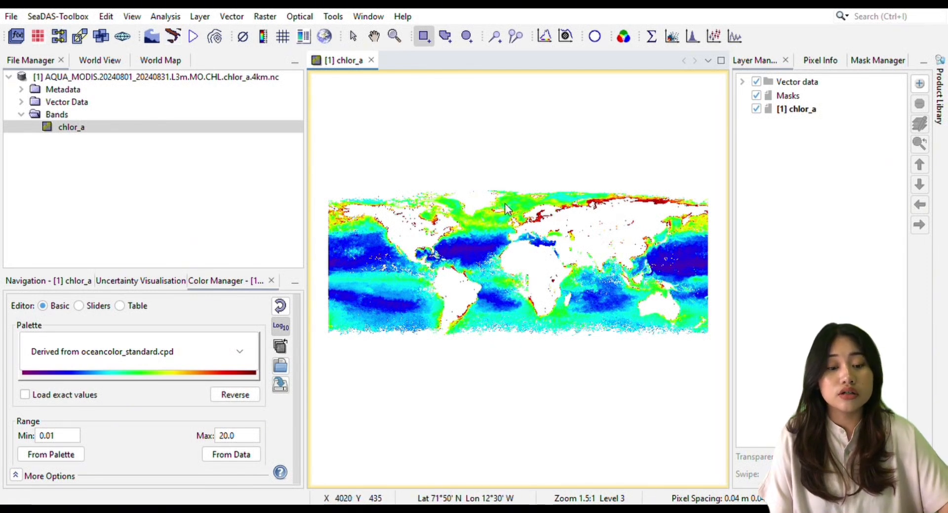
Step: Create a spatial subset of the product covering Southeast Asia and Australia
{"action": "left_click", "coordinate": [395, 36]}
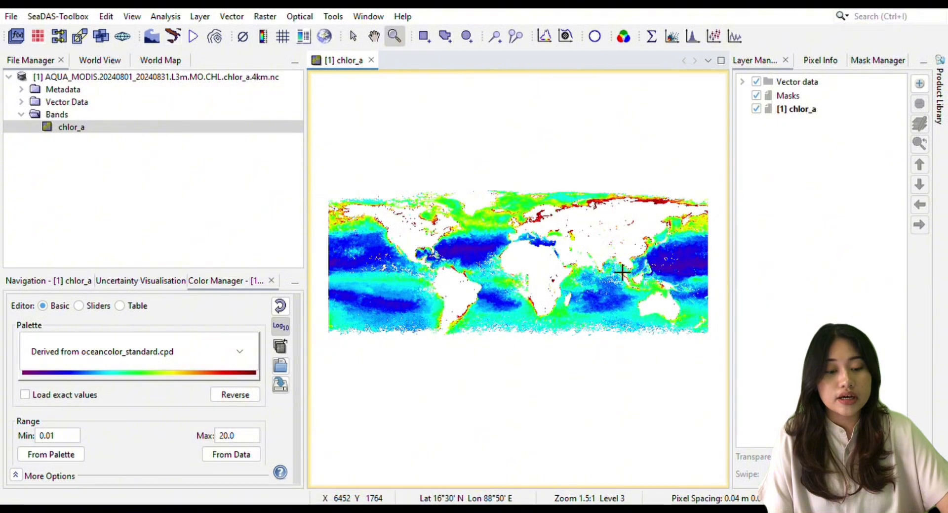
{"action": "left_click_drag", "start_coordinate": [622, 272], "coordinate": [689, 315]}
{"action": "left_click_drag", "start_coordinate": [707, 315], "coordinate": [711, 313]}
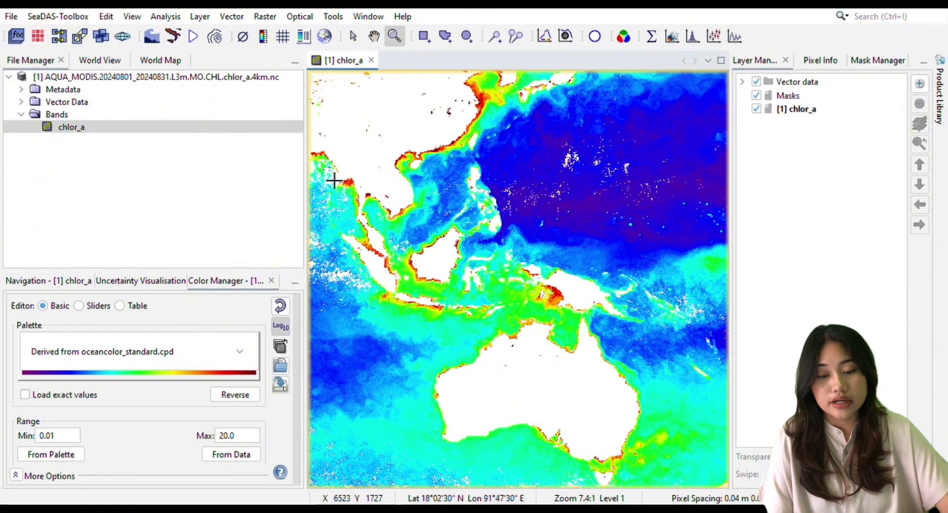
{"action": "left_click_drag", "start_coordinate": [324, 174], "coordinate": [680, 385]}
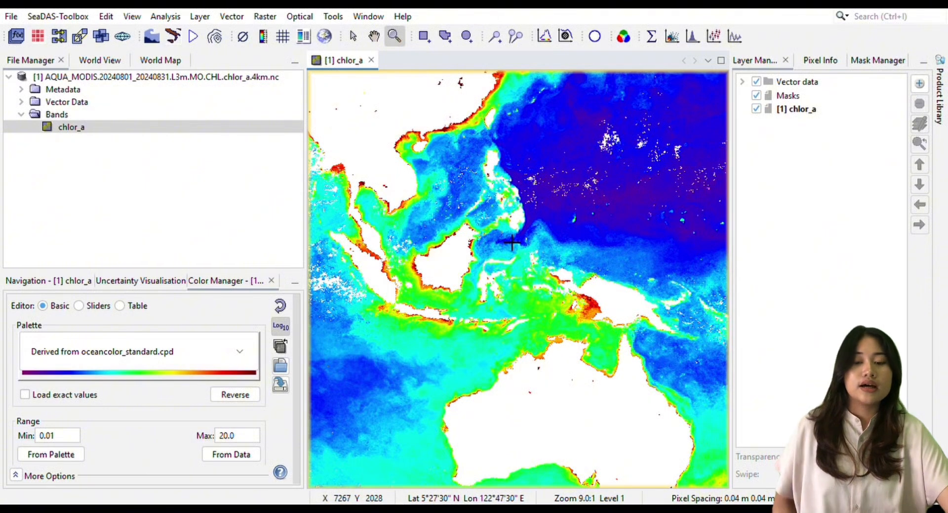
{"action": "left_click", "coordinate": [265, 17]}
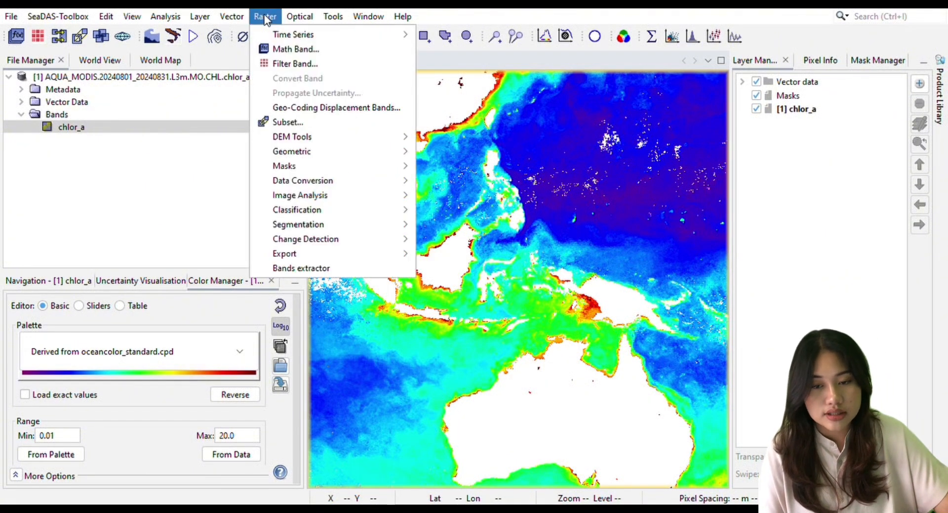
{"action": "left_click", "coordinate": [289, 123]}
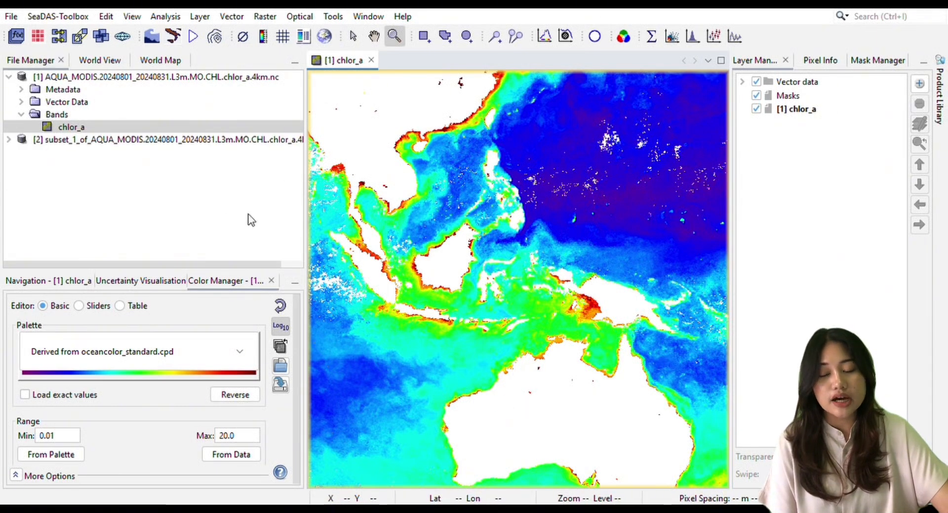
Step: Display the chlor_a band of the subset product in its own image view
{"action": "double_click", "coordinate": [109, 140]}
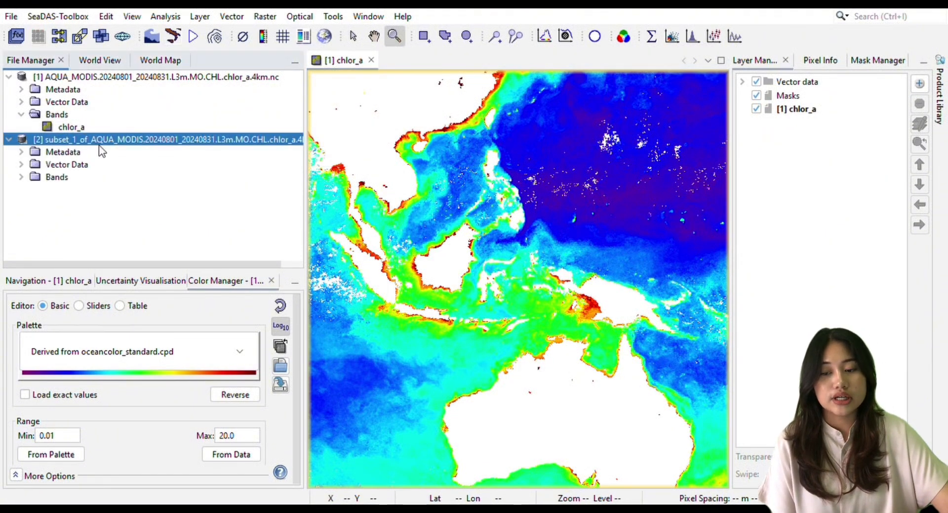
{"action": "double_click", "coordinate": [60, 181]}
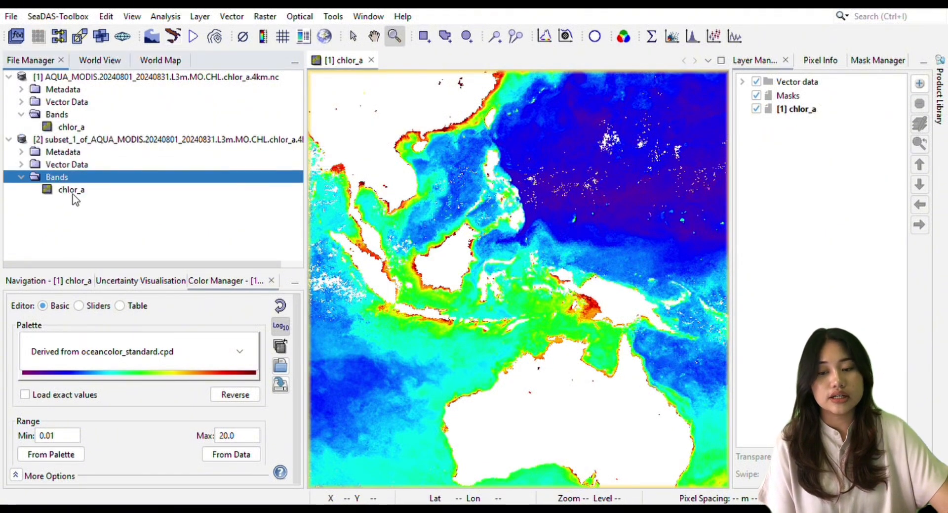
{"action": "left_click", "coordinate": [74, 192]}
{"action": "double_click", "coordinate": [74, 191]}
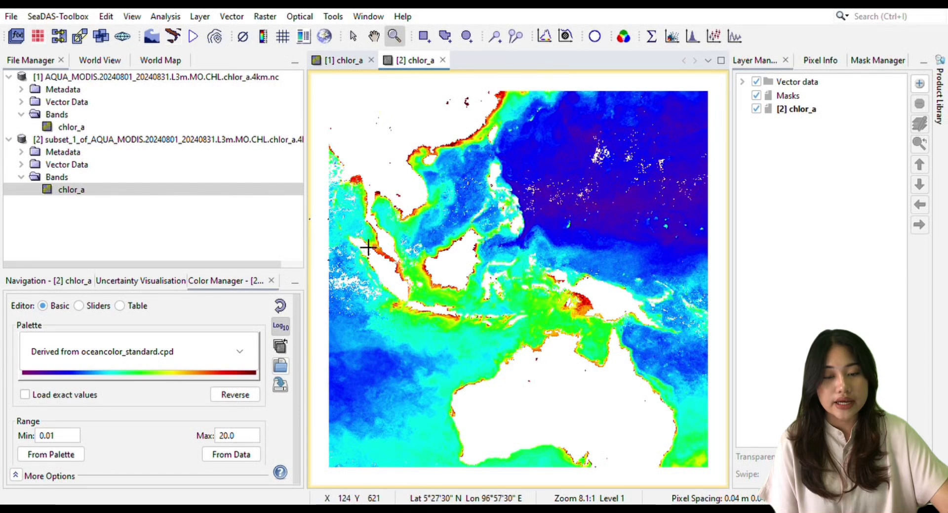
Step: Examine the chlorophyll pixels inland on northern Sumatra and along its coasts in the subset image
{"action": "left_click_drag", "start_coordinate": [348, 227], "coordinate": [405, 296]}
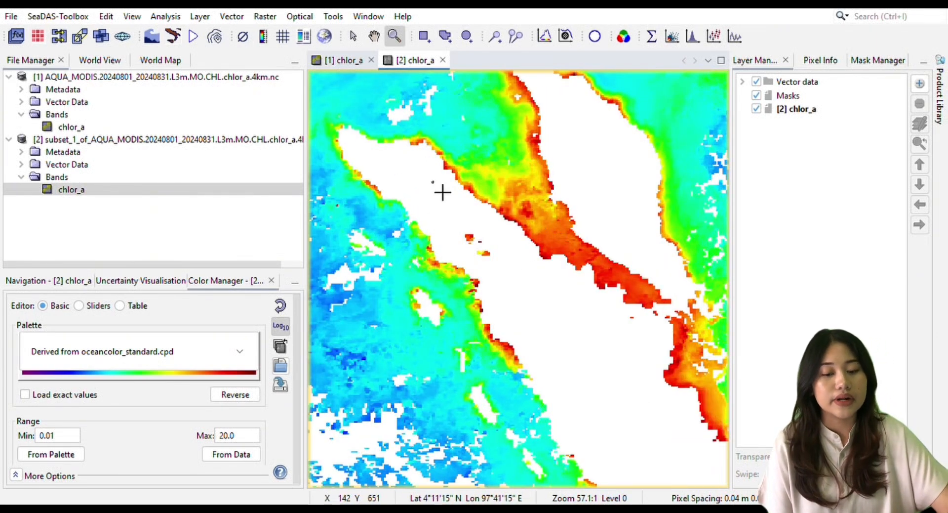
{"action": "left_click_drag", "start_coordinate": [436, 197], "coordinate": [533, 294]}
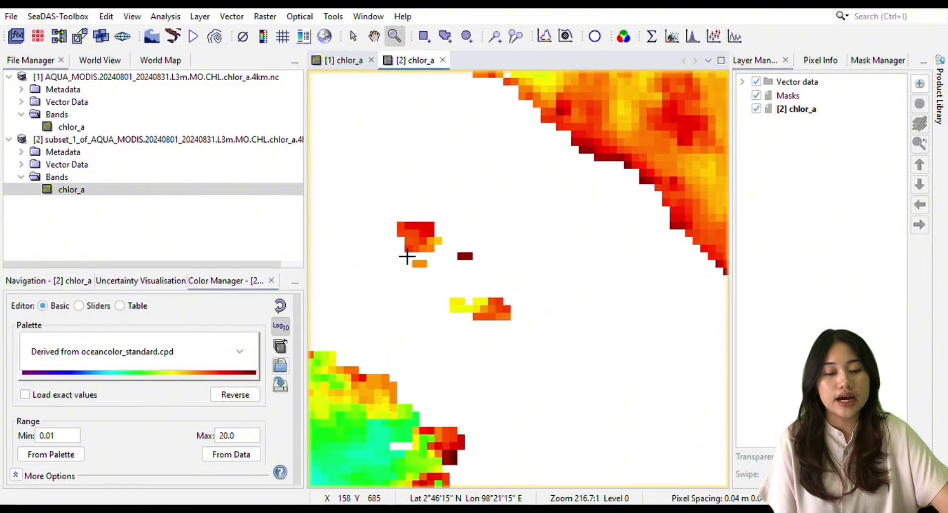
{"action": "scroll", "coordinate": [407, 256], "scroll_direction": "down", "scroll_amount": 1}
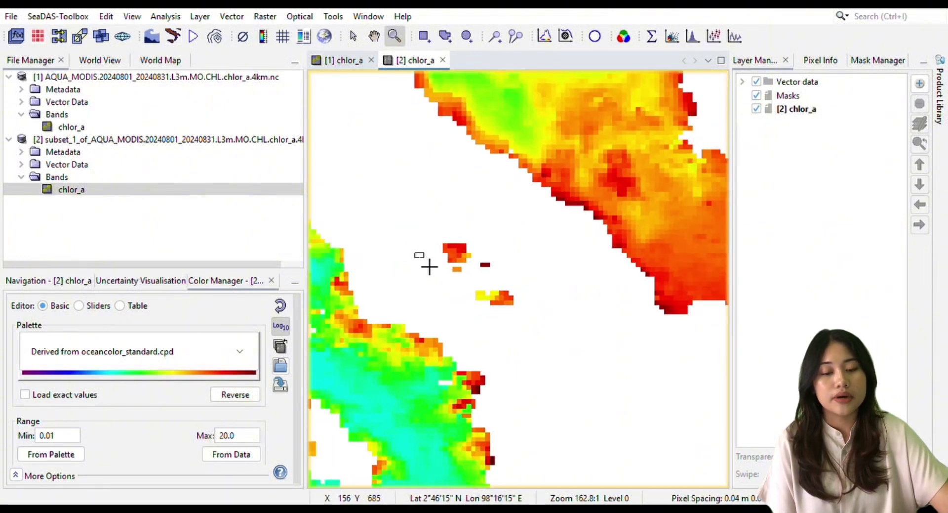
{"action": "scroll", "coordinate": [415, 264], "scroll_direction": "down", "scroll_amount": 1}
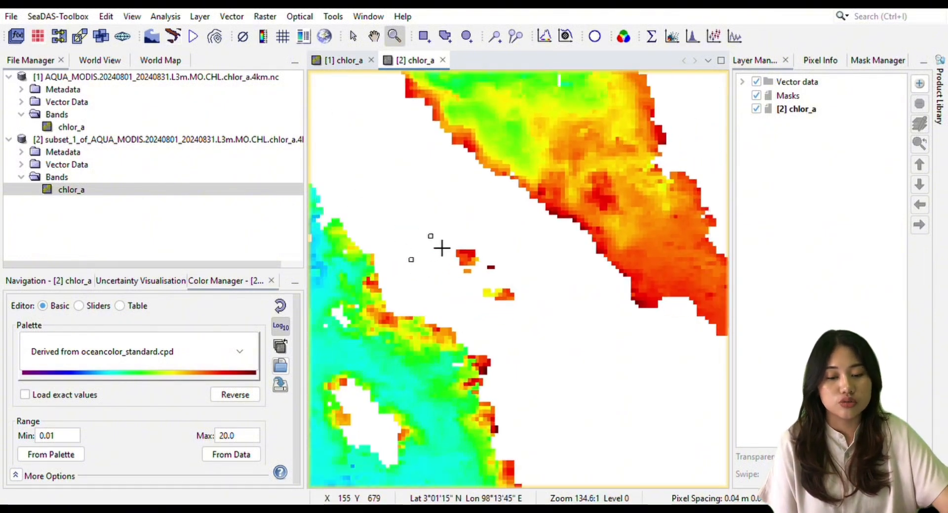
Step: Draw a rectangle geometry enclosing the isolated inland pixel clusters of Lake Toba in the subset's chlor_a image
{"action": "scroll", "coordinate": [442, 248], "scroll_direction": "up", "scroll_amount": 2}
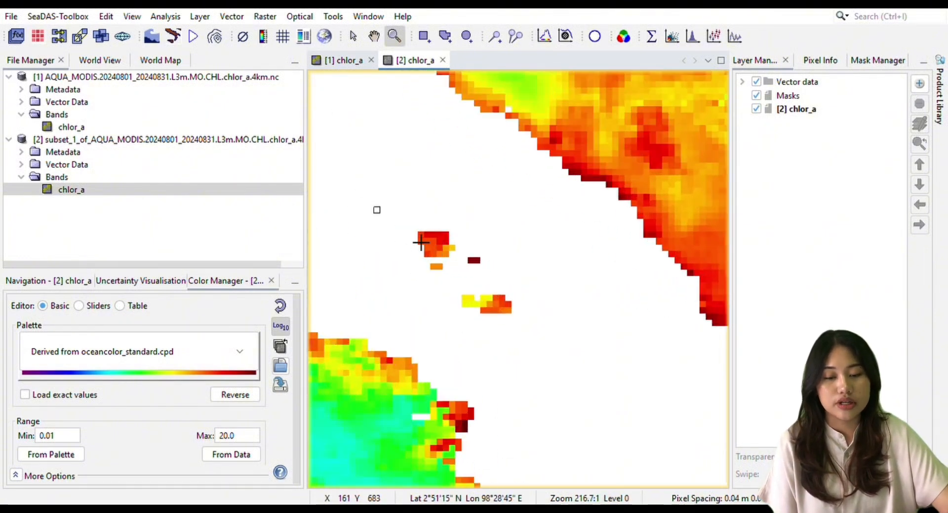
{"action": "left_click", "coordinate": [424, 36]}
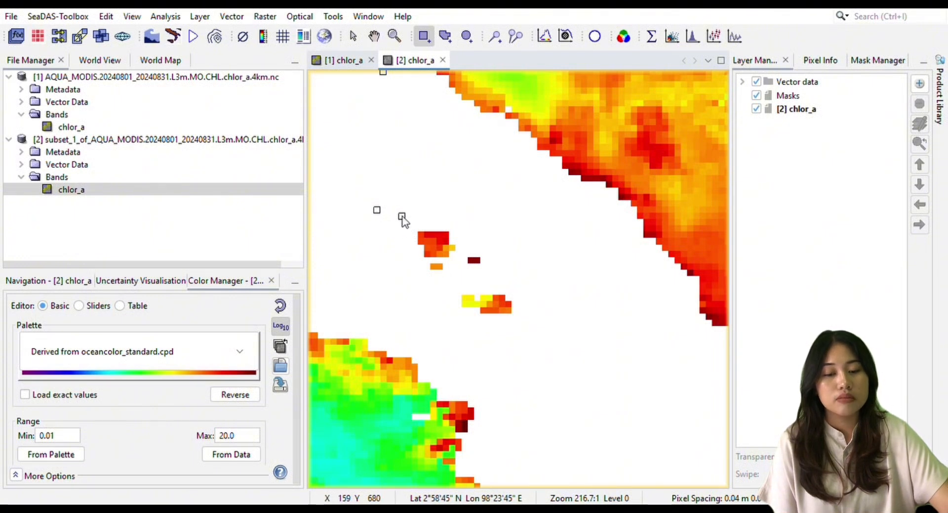
{"action": "left_click_drag", "start_coordinate": [402, 216], "coordinate": [535, 333]}
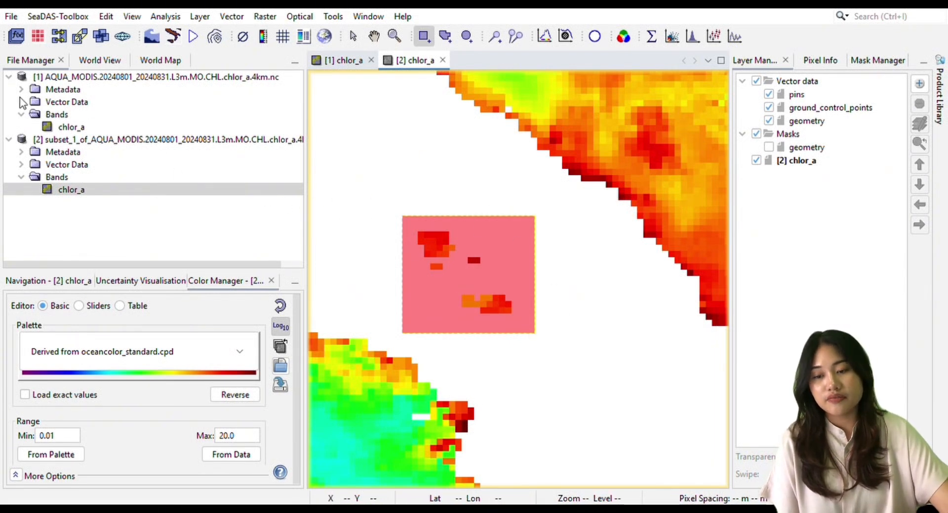
Step: Open the attribute table of the geometry layer in the subset product's vector data
{"action": "double_click", "coordinate": [53, 167]}
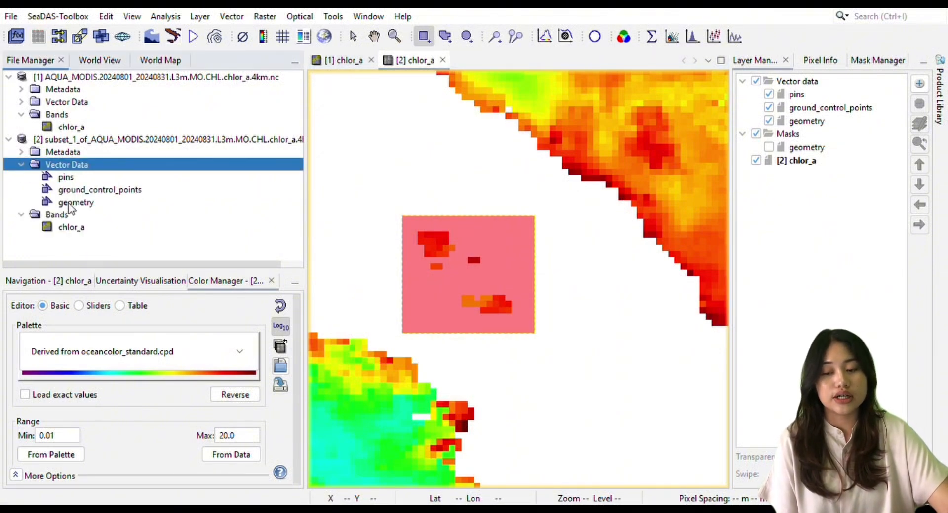
{"action": "left_click", "coordinate": [71, 207]}
{"action": "double_click", "coordinate": [71, 206]}
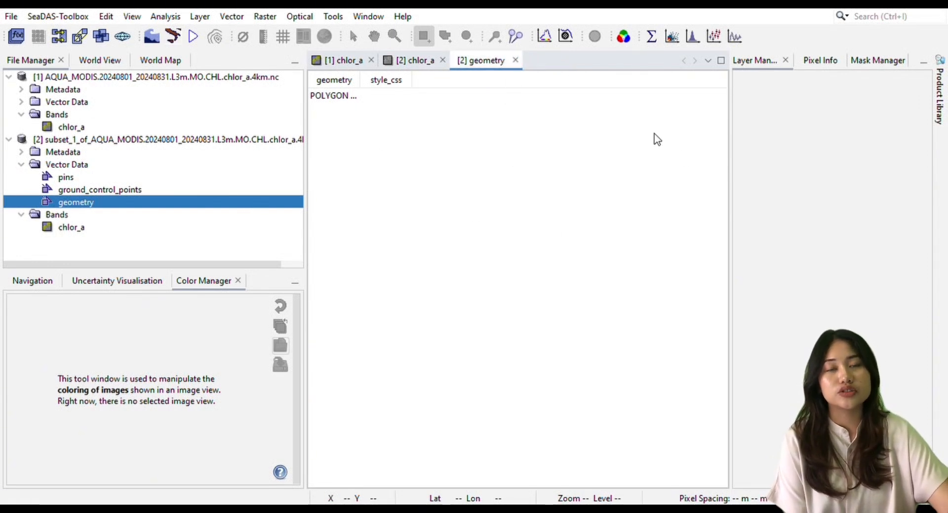
Step: Return to the subset's chlor_a image and export the mask pixels of the rectangle geometry
{"action": "left_click", "coordinate": [405, 60]}
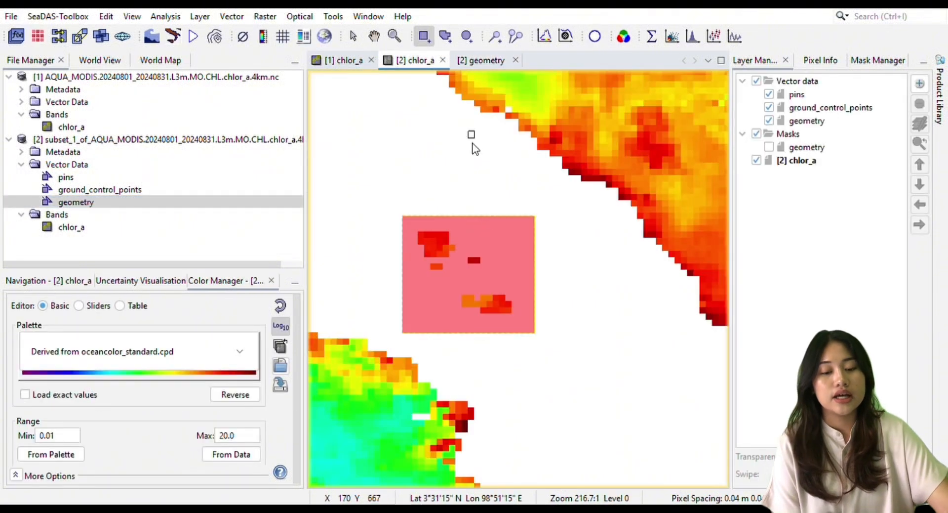
{"action": "right_click", "coordinate": [479, 275]}
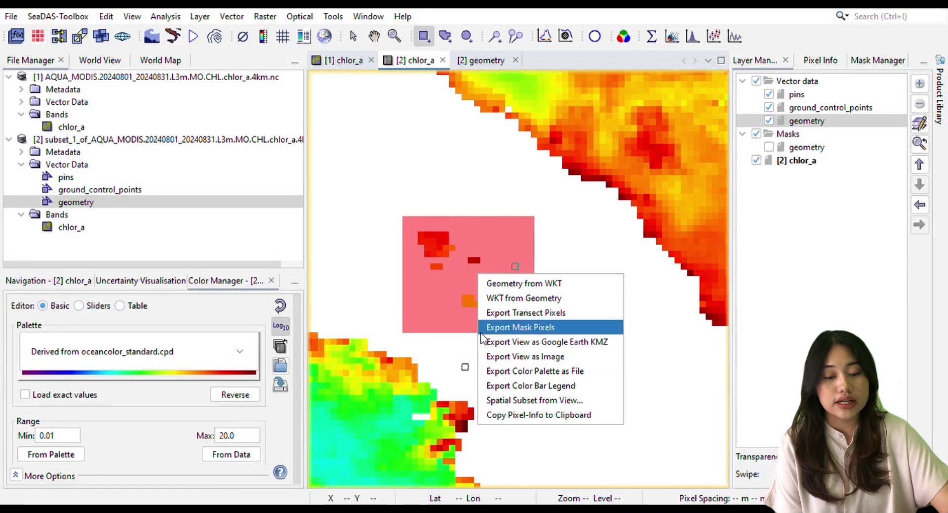
{"action": "left_click", "coordinate": [526, 327]}
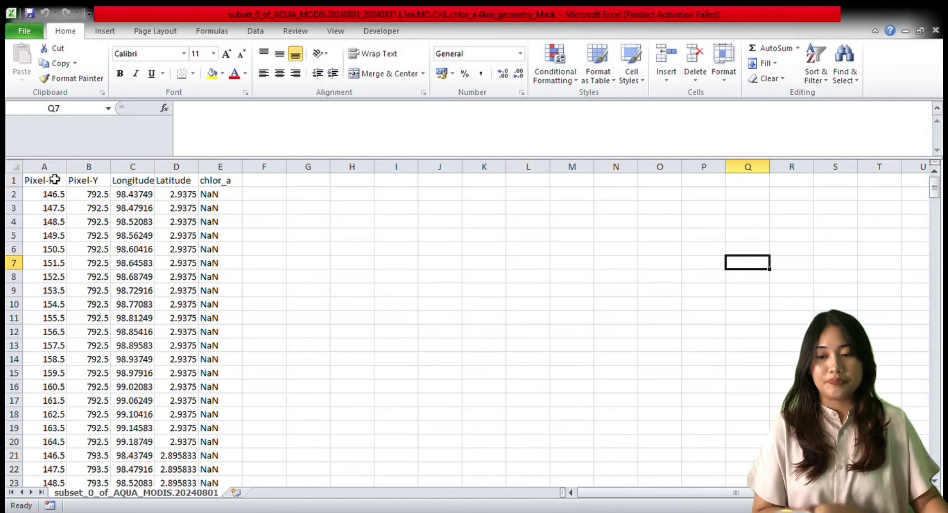
Step: Switch to the exported mask table in Excel and delete the Pixel-X and Pixel-Y columns
{"action": "left_click", "coordinate": [60, 179]}
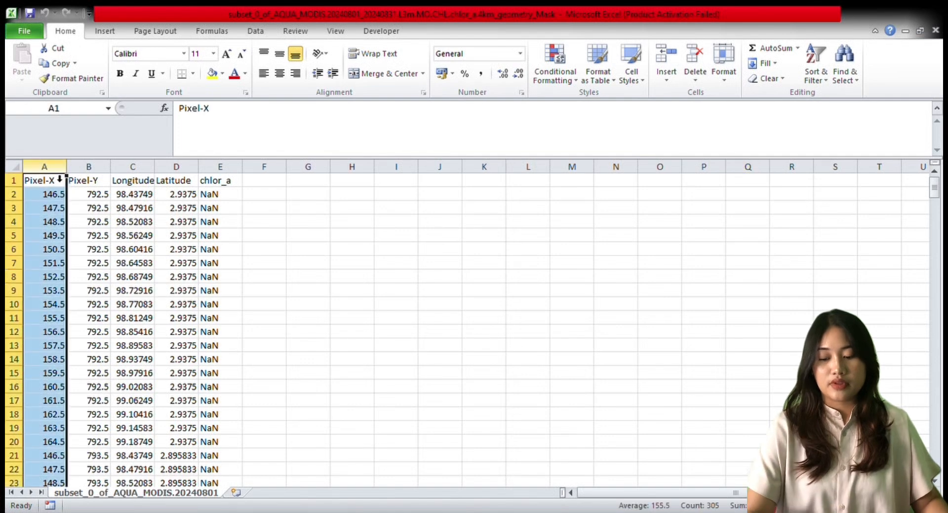
{"action": "left_click", "coordinate": [103, 179], "text": "ctrl"}
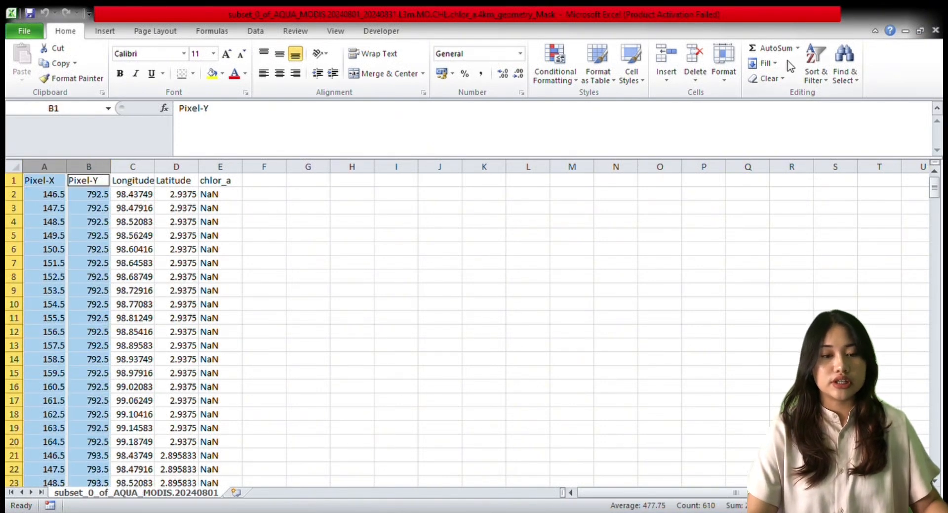
{"action": "left_click", "coordinate": [702, 56]}
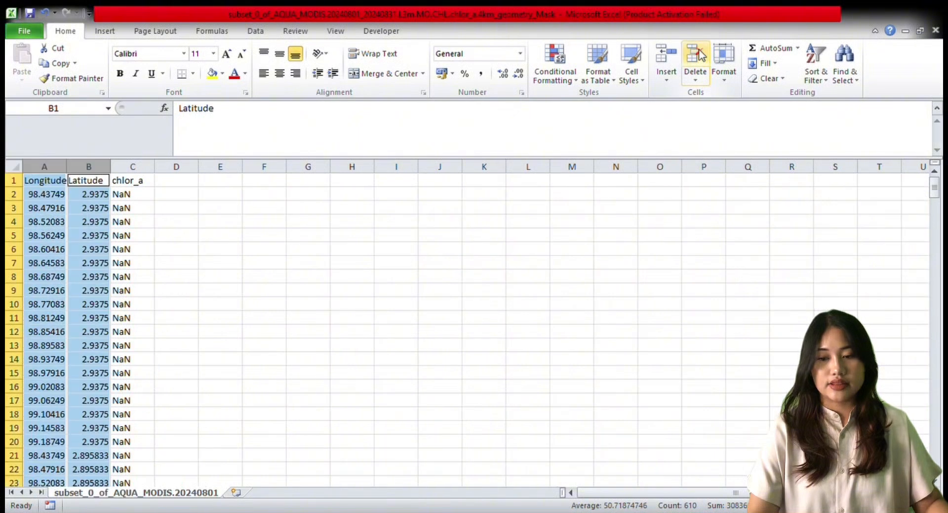
Step: Filter the table's chlor_a column to show only the NaN records
{"action": "left_click", "coordinate": [123, 213]}
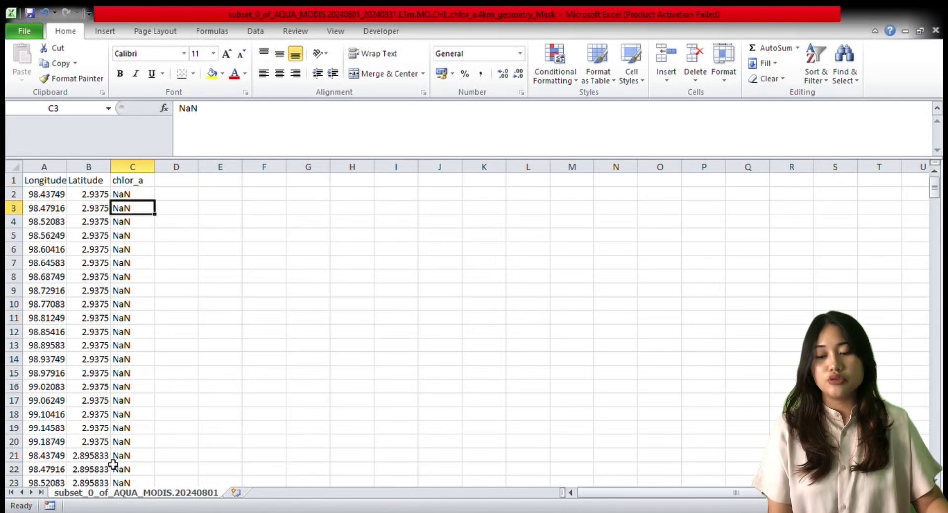
{"action": "scroll", "coordinate": [170, 365], "scroll_direction": "down", "scroll_amount": 2}
{"action": "scroll", "coordinate": [157, 383], "scroll_direction": "up", "scroll_amount": 2}
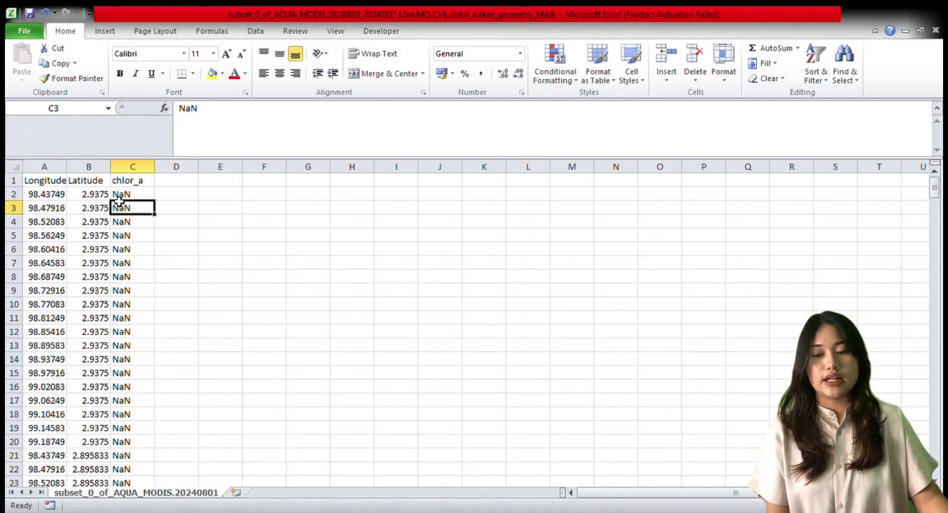
{"action": "left_click", "coordinate": [143, 186]}
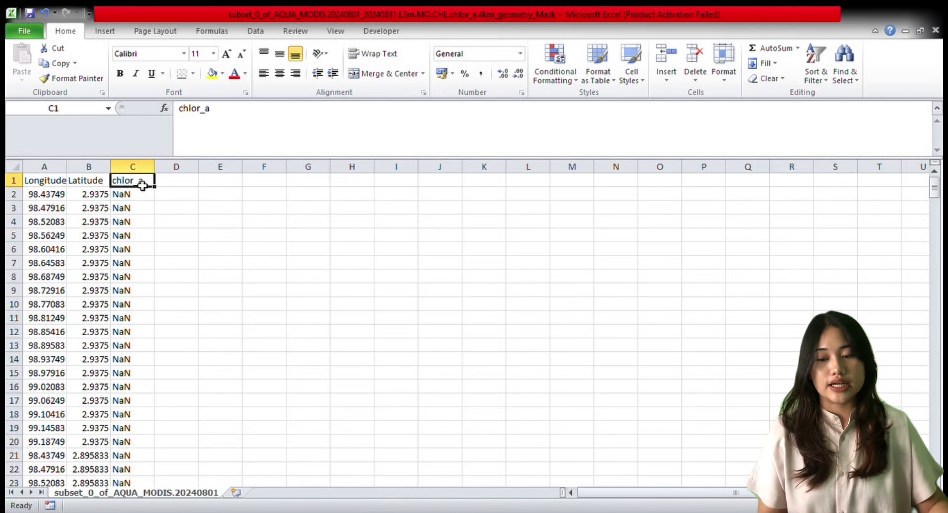
{"action": "left_click", "coordinate": [143, 236]}
{"action": "left_click", "coordinate": [141, 186]}
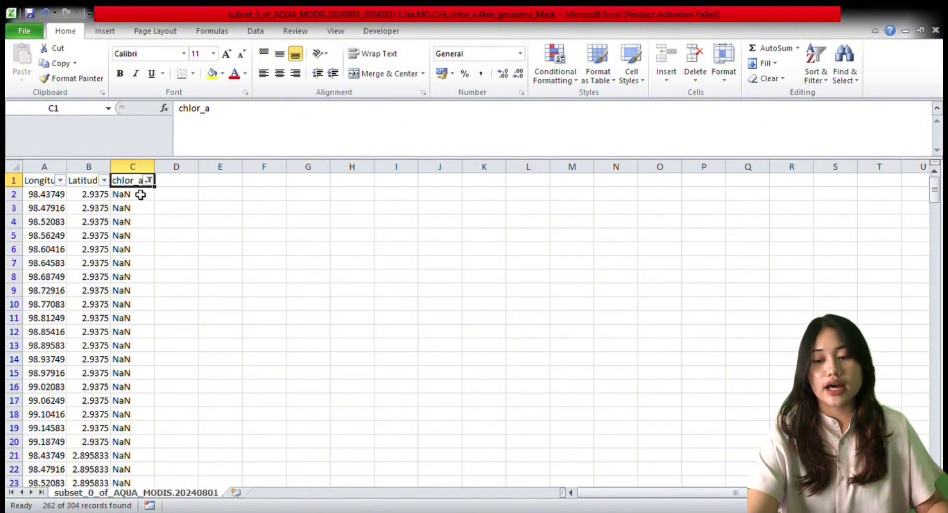
Step: Delete all filtered NaN rows and clear the filter to show the remaining numeric chlor_a records
{"action": "left_click_drag", "start_coordinate": [132, 194], "coordinate": [139, 455]}
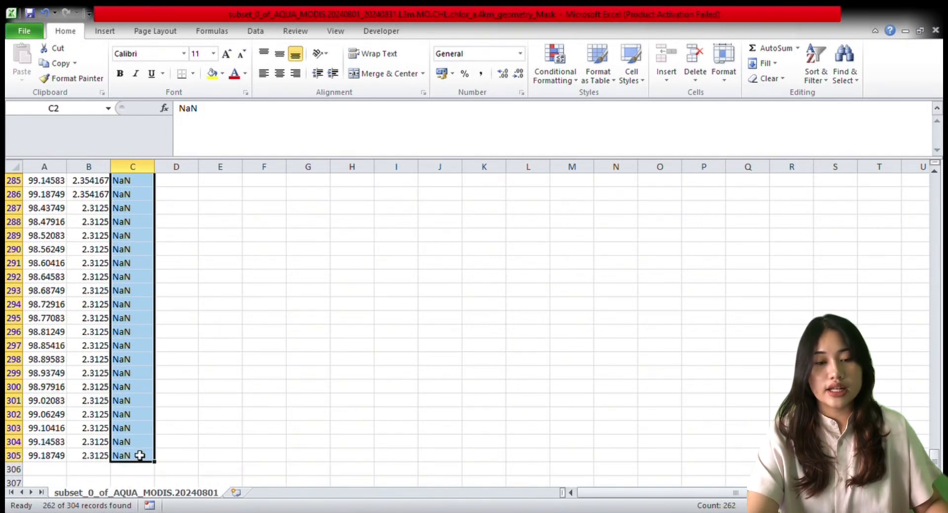
{"action": "left_click", "coordinate": [697, 56]}
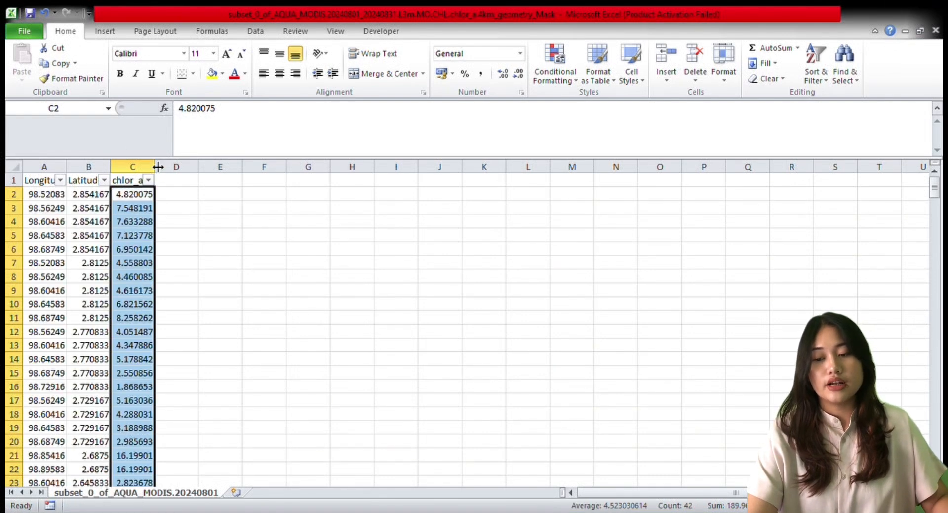
{"action": "left_click", "coordinate": [179, 194]}
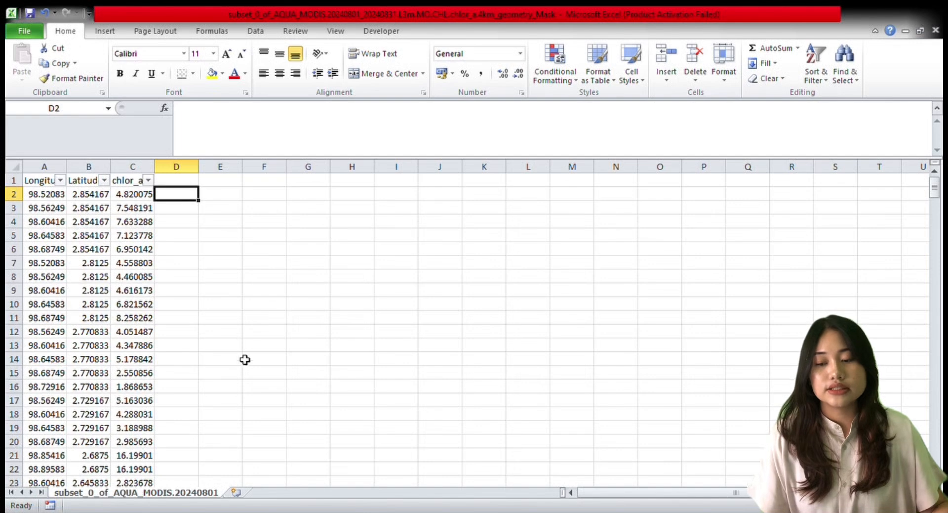
Step: Save the cleaned longitude, latitude and chlor_a table with Save As
{"action": "left_click", "coordinate": [21, 33]}
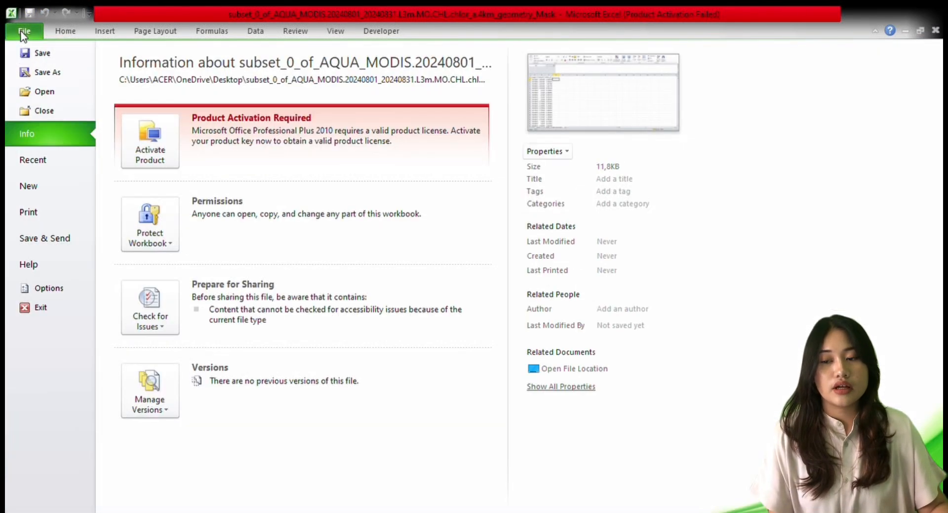
{"action": "left_click", "coordinate": [60, 73]}
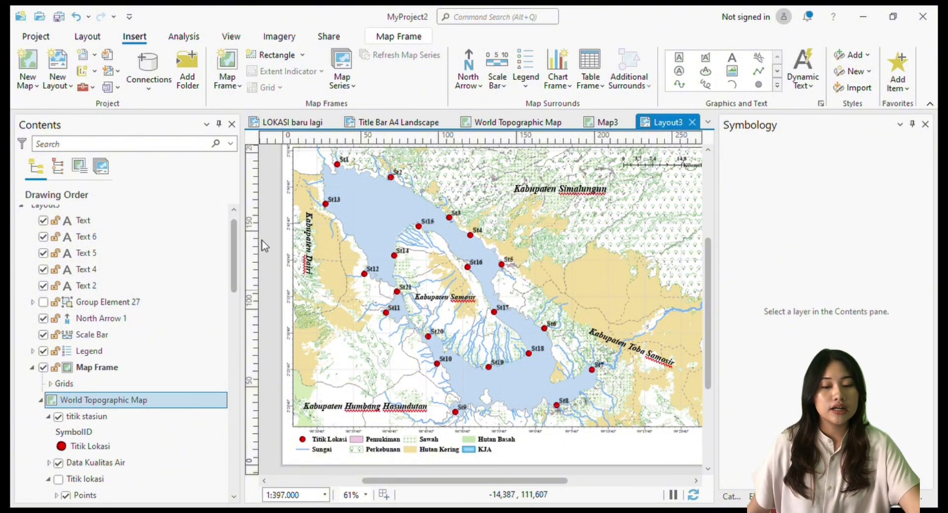
Step: Switch to MyProject2 in ArcGIS Pro, look over Layout3 and open the World Topographic Map view around the lake
{"action": "scroll", "coordinate": [522, 236], "scroll_direction": "down", "scroll_amount": 2}
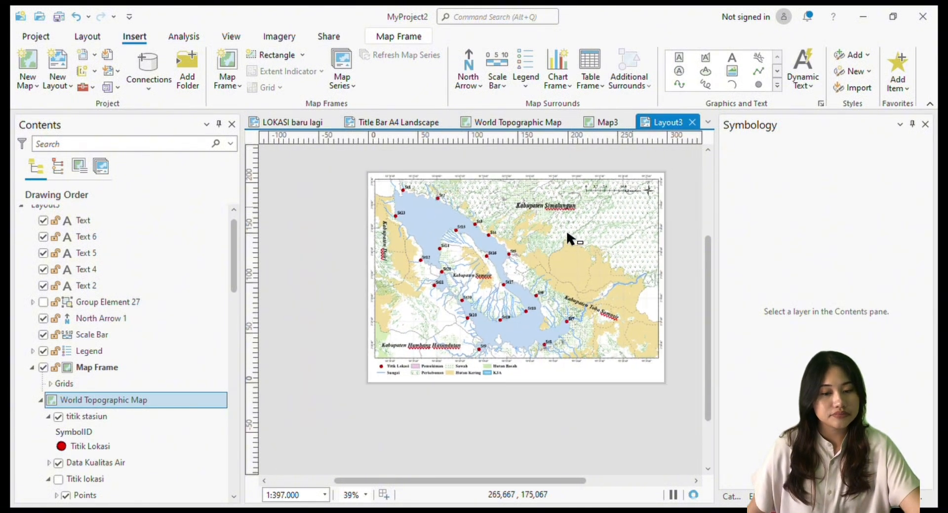
{"action": "scroll", "coordinate": [567, 232], "scroll_direction": "up", "scroll_amount": 2}
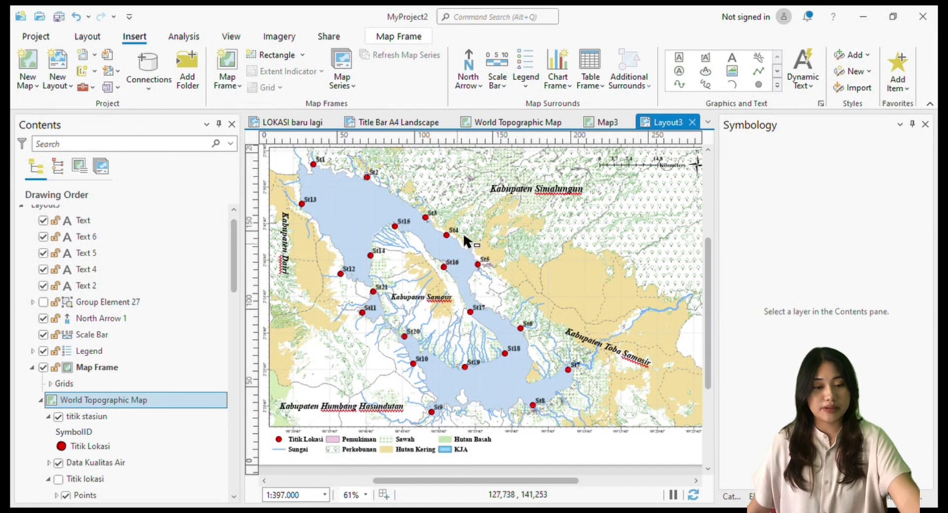
{"action": "left_click", "coordinate": [527, 245]}
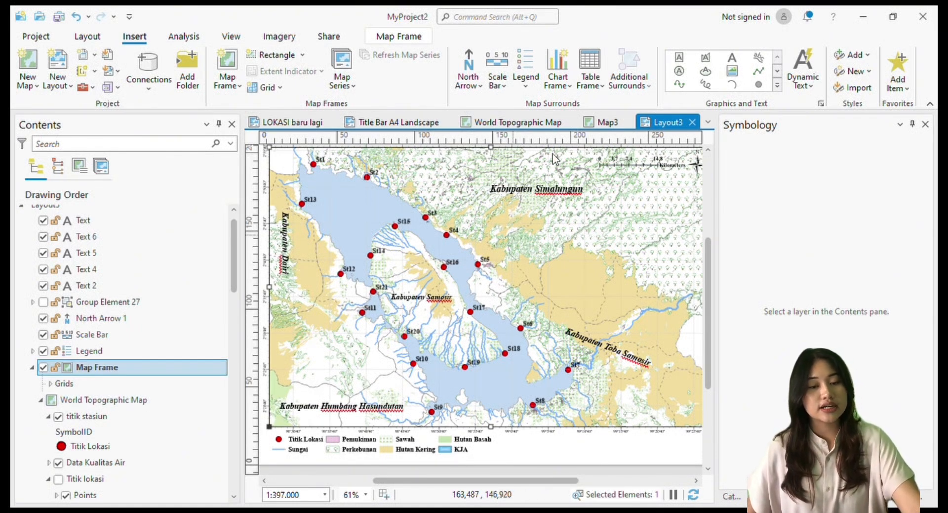
{"action": "left_click", "coordinate": [513, 122]}
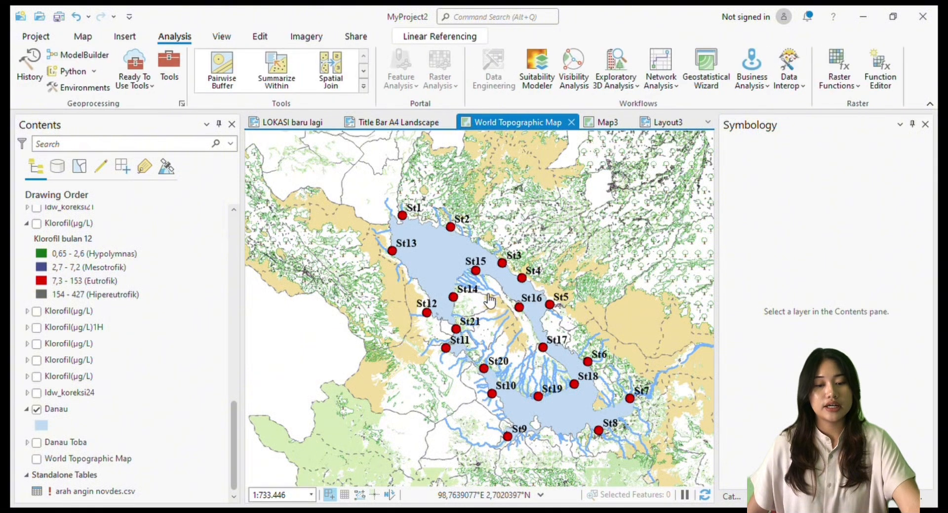
{"action": "left_click_drag", "start_coordinate": [613, 255], "coordinate": [579, 264]}
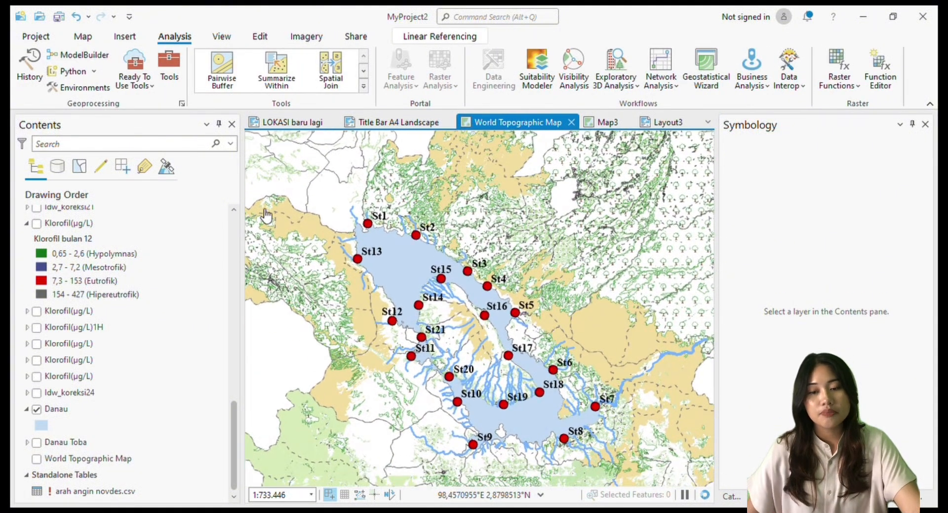
Step: Start XY Table To Point with the saved subset_0_of_AQUA_MODIS table as input, Longitude as X Field and Latitude as Y Field
{"action": "left_click", "coordinate": [88, 42]}
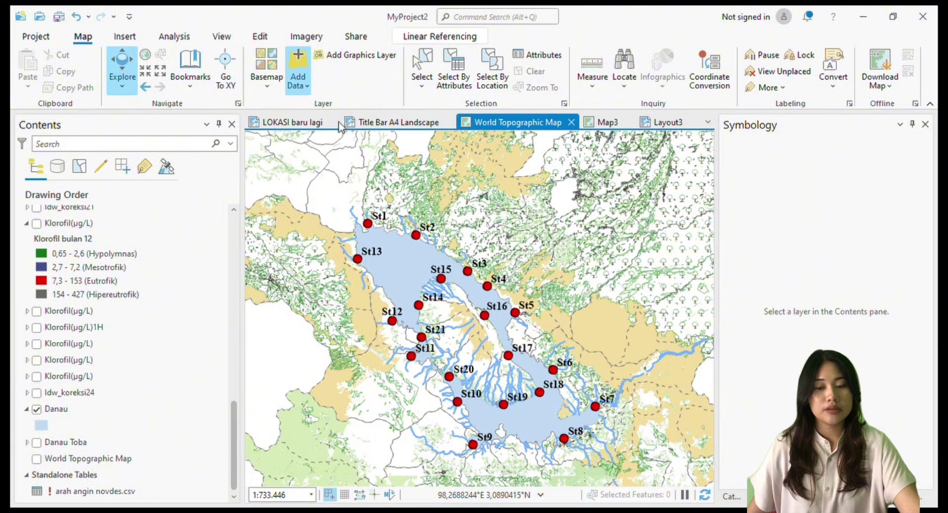
{"action": "left_click", "coordinate": [362, 186]}
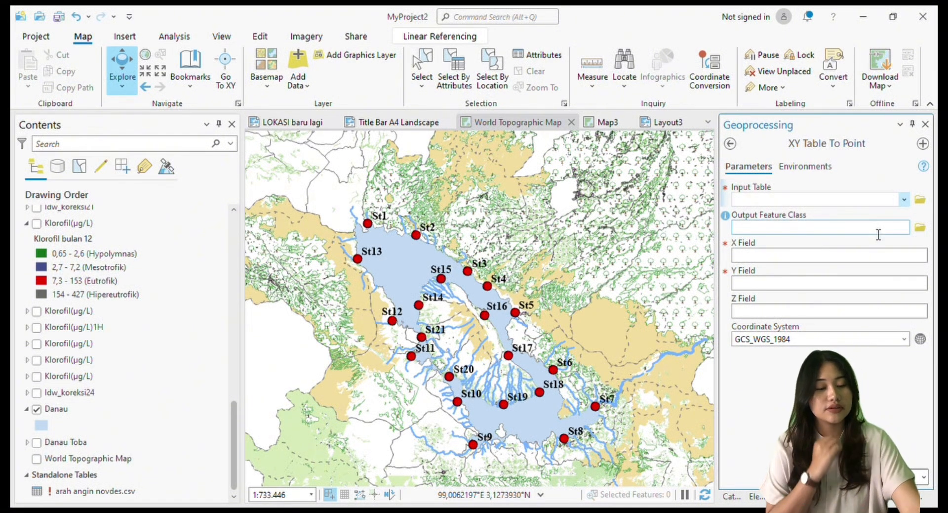
{"action": "left_click", "coordinate": [925, 198]}
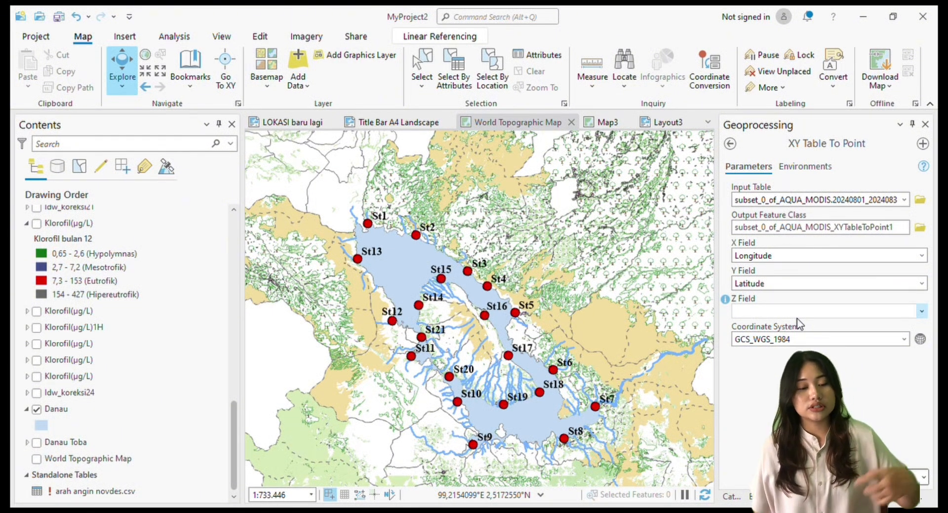
Step: Set the Z Field to chlor_a and run the XY Table To Point conversion
{"action": "left_click", "coordinate": [922, 312]}
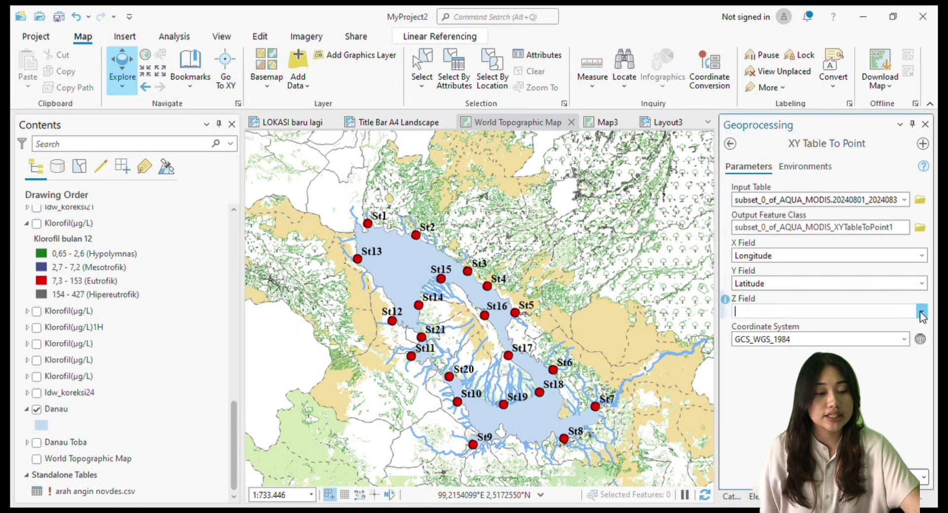
{"action": "left_click", "coordinate": [864, 352]}
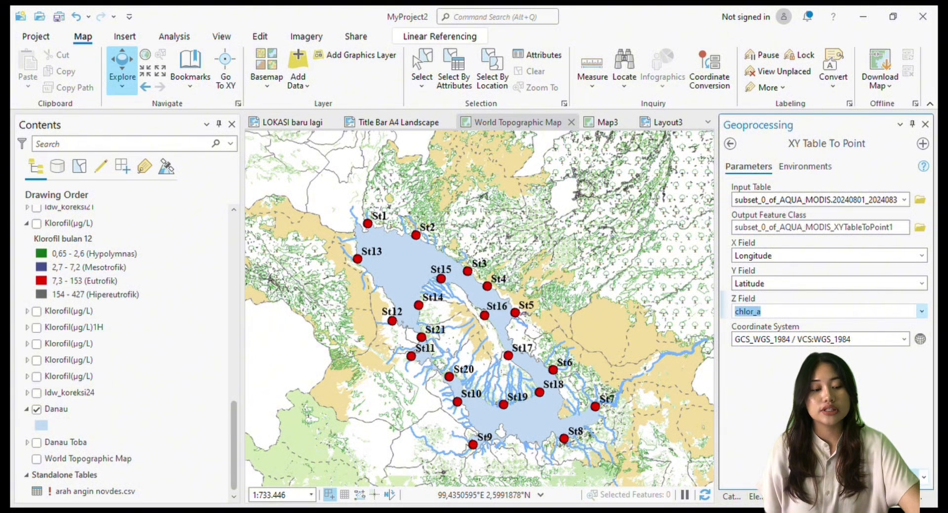
{"action": "left_click", "coordinate": [901, 477]}
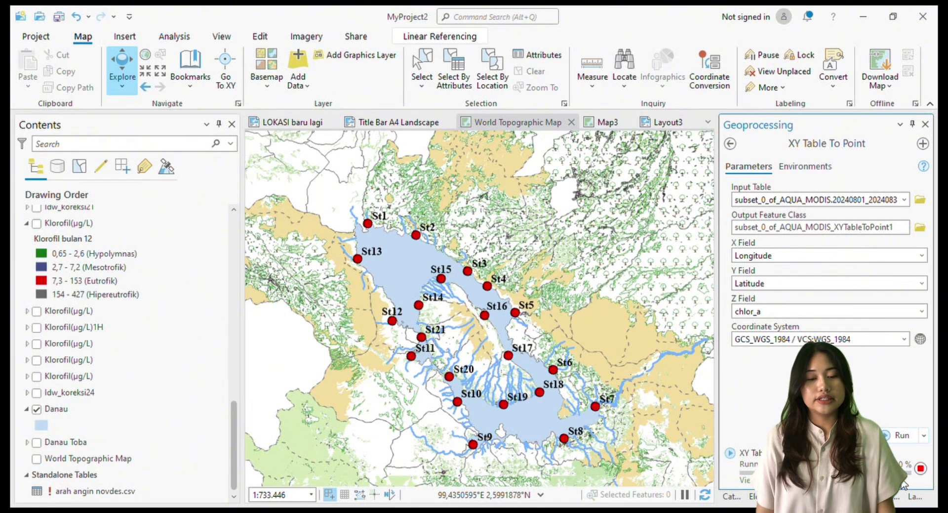
Step: Examine how the new chlorophyll points layer is distributed over the lake among the station points
{"action": "scroll", "coordinate": [182, 363], "scroll_direction": "up", "scroll_amount": 10}
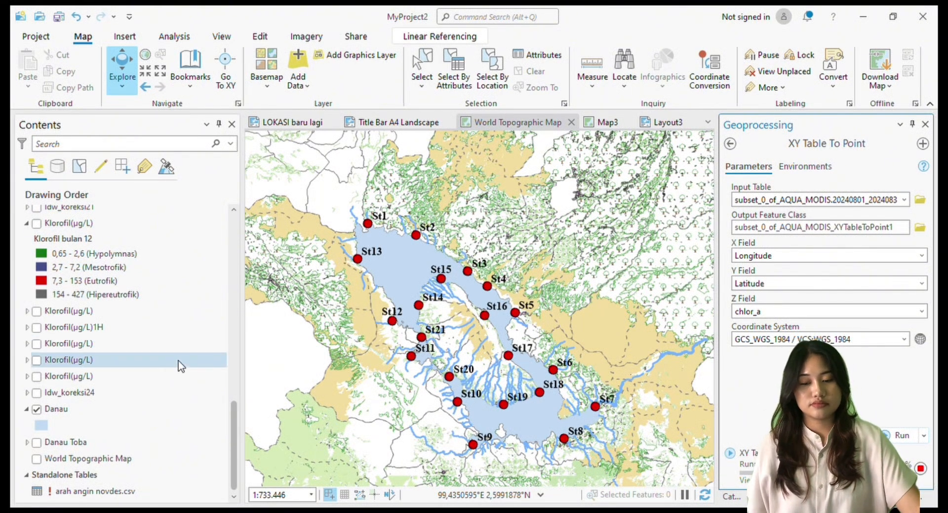
{"action": "scroll", "coordinate": [196, 418], "scroll_direction": "up", "scroll_amount": 4}
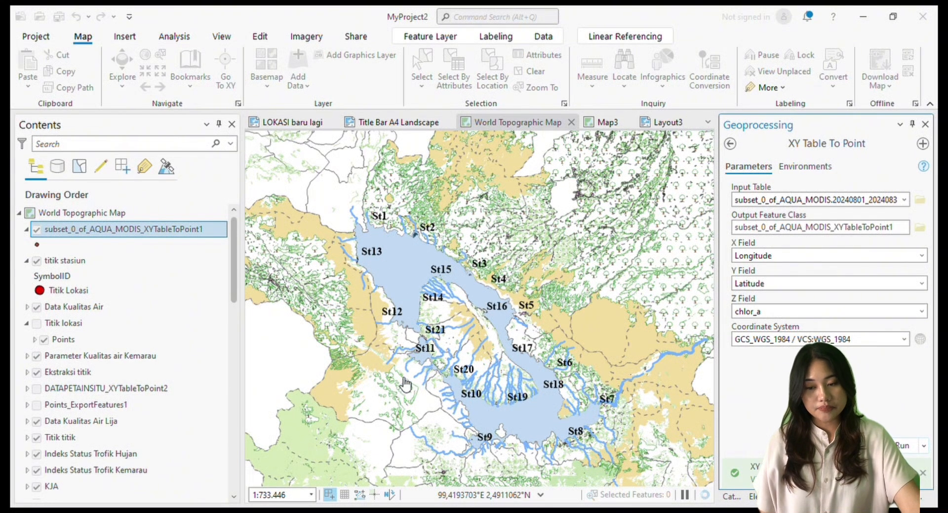
{"action": "scroll", "coordinate": [430, 302], "scroll_direction": "up", "scroll_amount": 1}
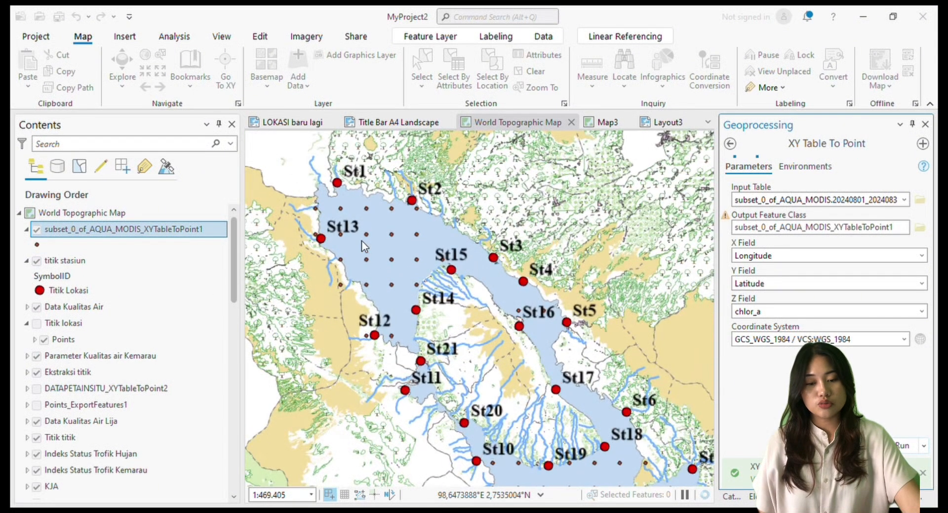
{"action": "scroll", "coordinate": [400, 220], "scroll_direction": "up", "scroll_amount": 1}
{"action": "scroll", "coordinate": [414, 248], "scroll_direction": "down", "scroll_amount": 1}
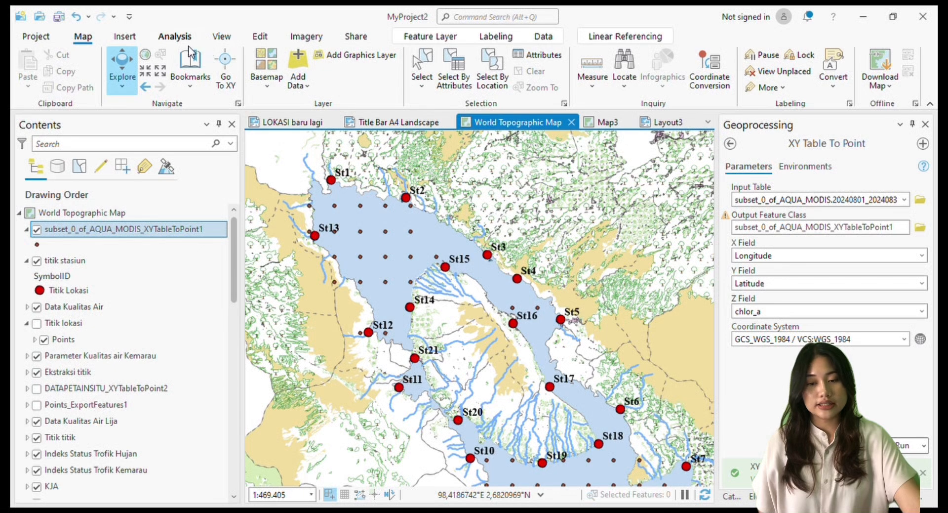
Step: Open the geoprocessing toolboxes and expand the 3D Analyst Tools toolbox
{"action": "left_click", "coordinate": [176, 36]}
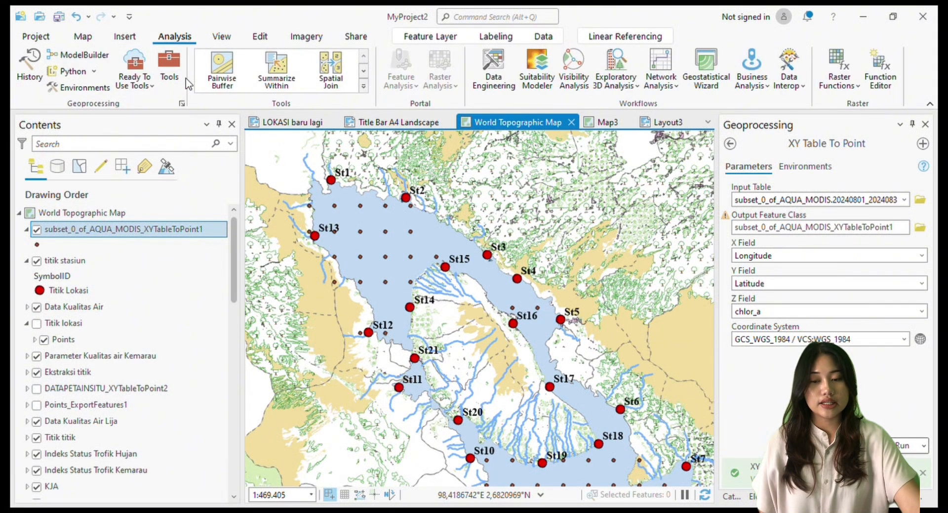
{"action": "left_click", "coordinate": [163, 66]}
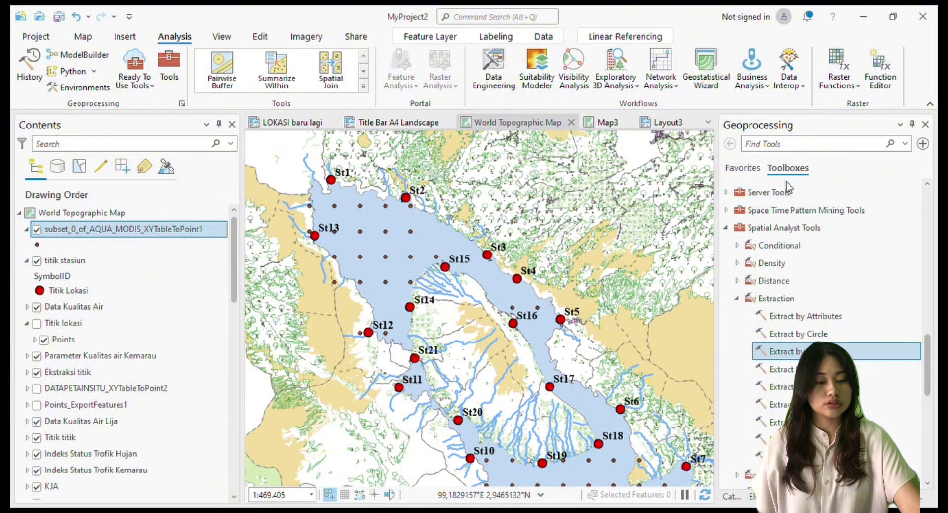
{"action": "scroll", "coordinate": [747, 297], "scroll_direction": "up", "scroll_amount": 3}
{"action": "scroll", "coordinate": [755, 291], "scroll_direction": "up", "scroll_amount": 10}
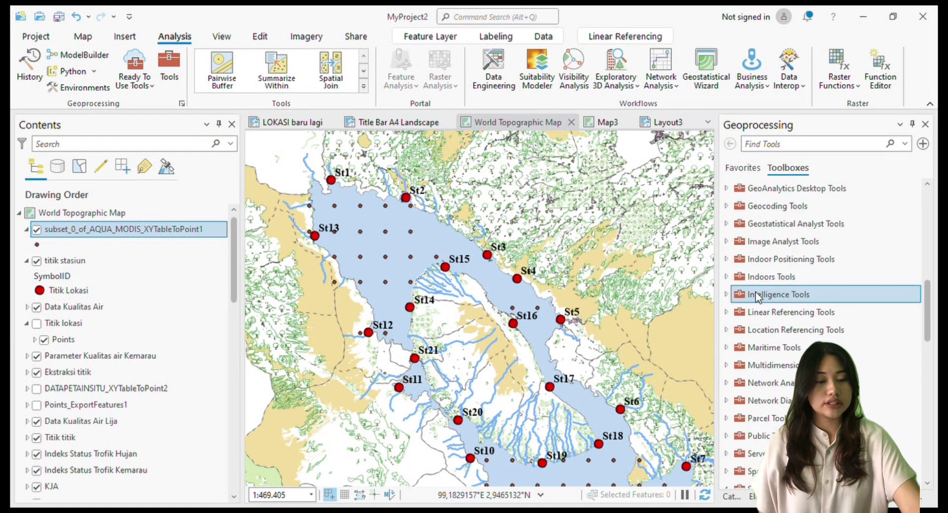
{"action": "left_click", "coordinate": [726, 188]}
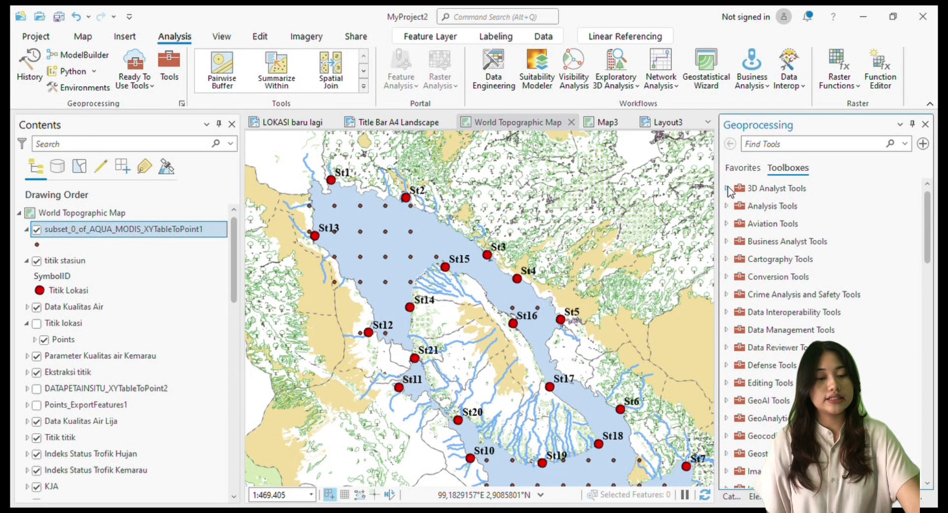
{"action": "left_click", "coordinate": [727, 189]}
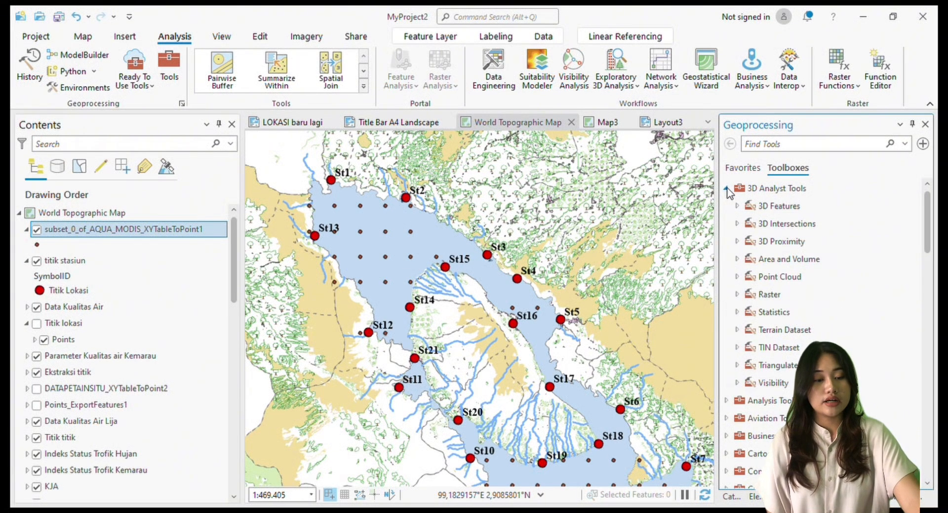
{"action": "left_click", "coordinate": [762, 190]}
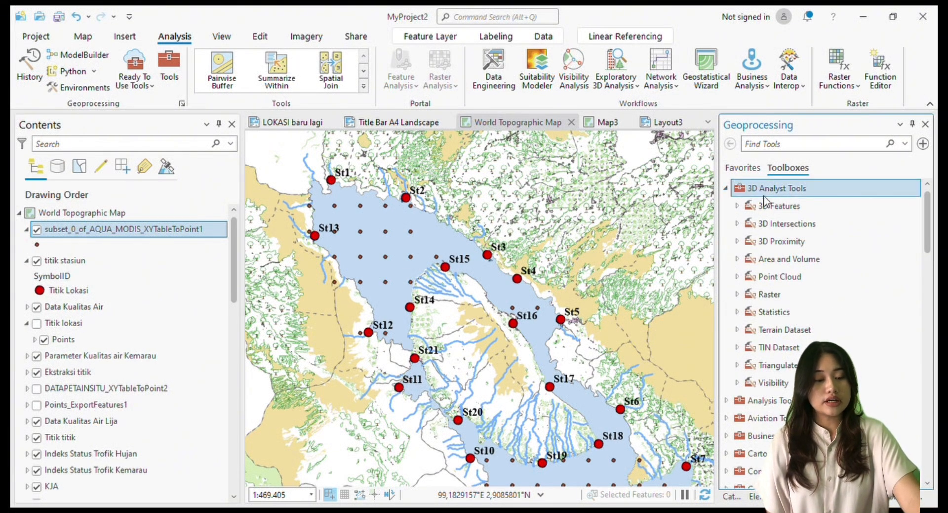
Step: Open the IDW tool from the Interpolation toolset under 3D Analyst's Raster tools
{"action": "double_click", "coordinate": [769, 295]}
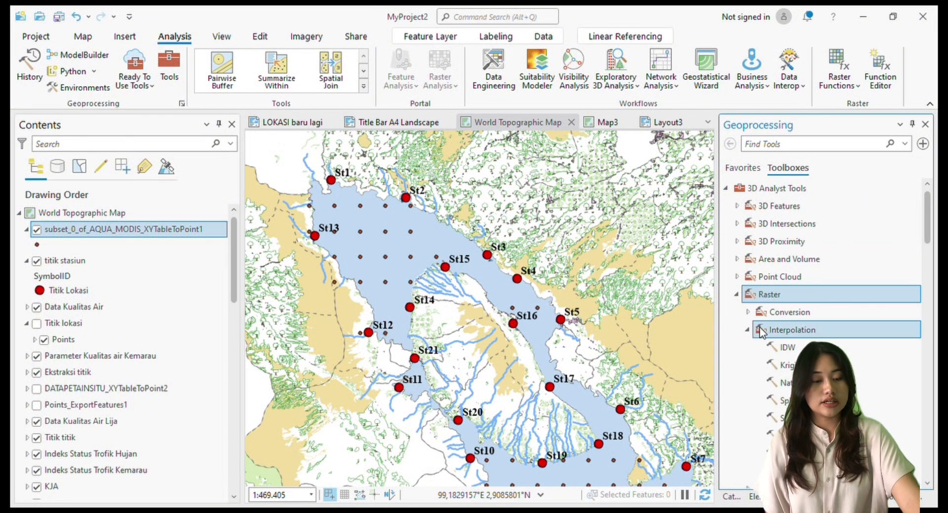
{"action": "left_click", "coordinate": [751, 330]}
{"action": "left_click", "coordinate": [752, 330]}
{"action": "scroll", "coordinate": [778, 330], "scroll_direction": "down", "scroll_amount": 2}
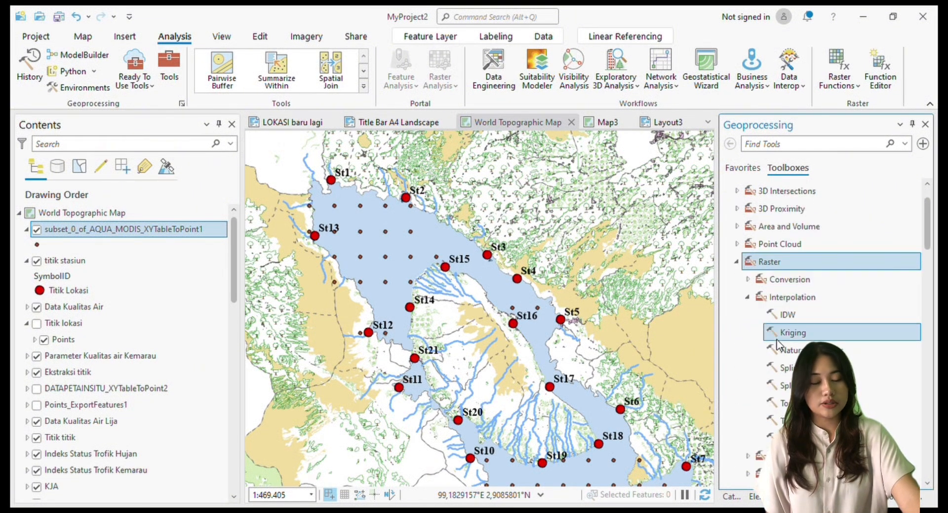
{"action": "scroll", "coordinate": [784, 346], "scroll_direction": "down", "scroll_amount": 2}
{"action": "double_click", "coordinate": [784, 276]}
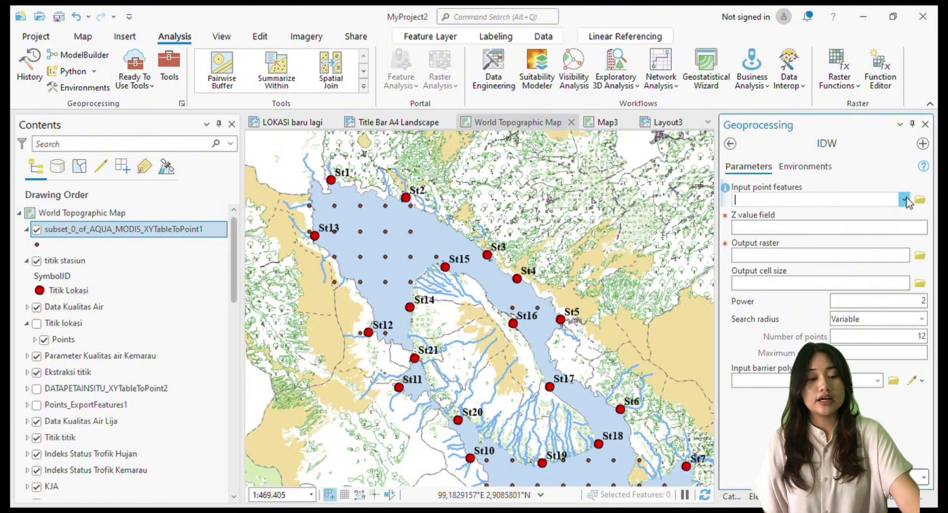
Step: Run IDW on the subset_0_of_AQUA_MODIS_XYTableToPoint1 points with chlor_a as the Z value field
{"action": "left_click", "coordinate": [829, 224]}
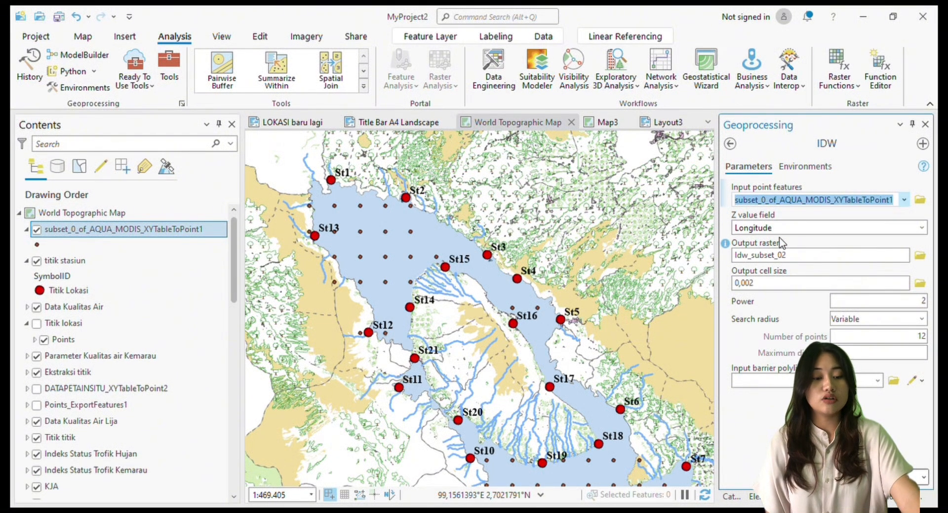
{"action": "key", "text": "Tab"}
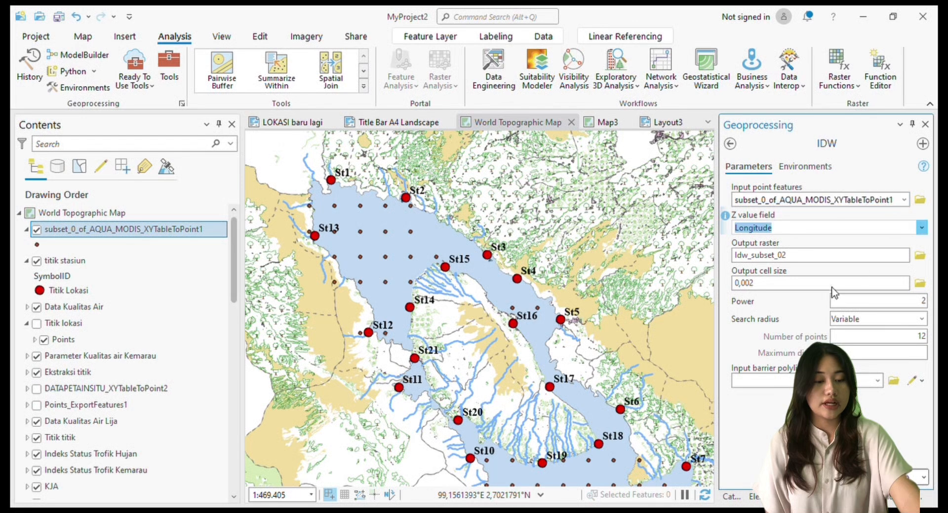
{"action": "left_click", "coordinate": [817, 287]}
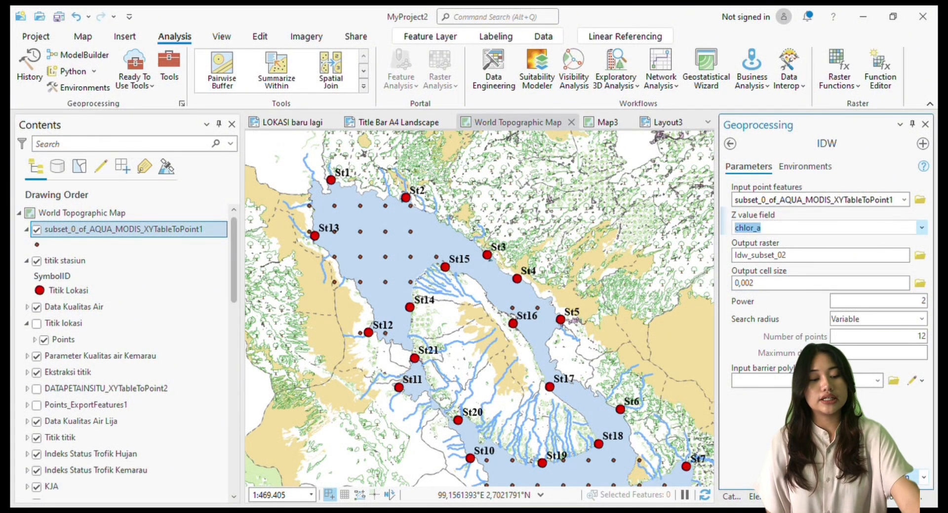
{"action": "left_click", "coordinate": [834, 429]}
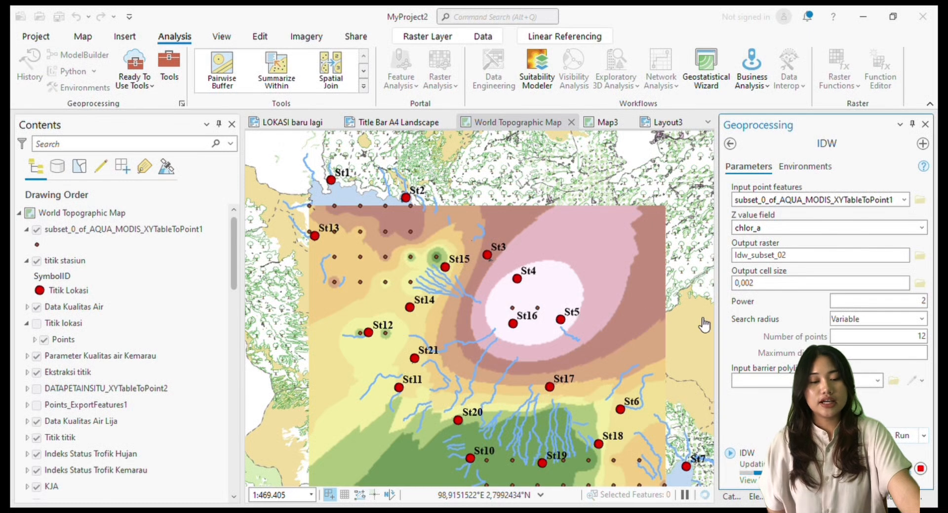
{"action": "left_click_drag", "start_coordinate": [704, 325], "coordinate": [679, 263]}
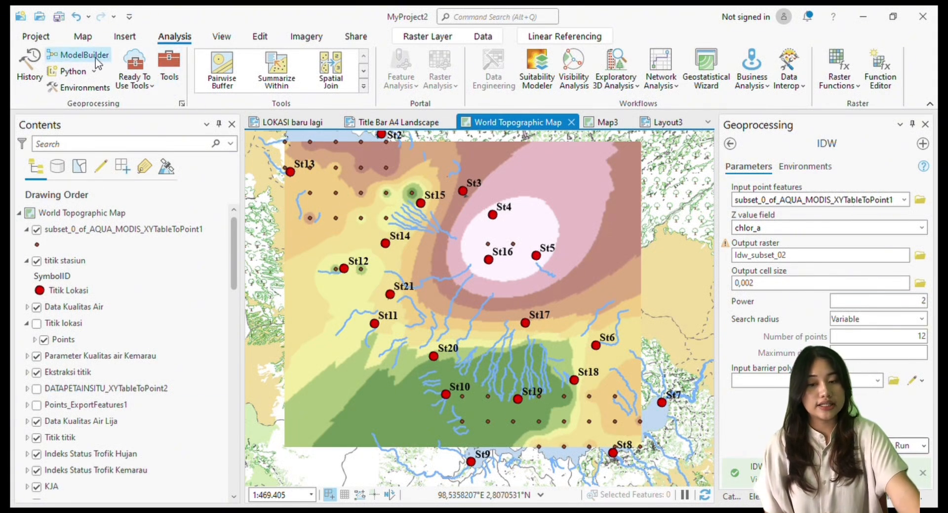
Step: Return to the toolbox list and collapse the expanded Interpolation toolset and Spatial Analyst Tools toolbox
{"action": "left_click", "coordinate": [730, 143]}
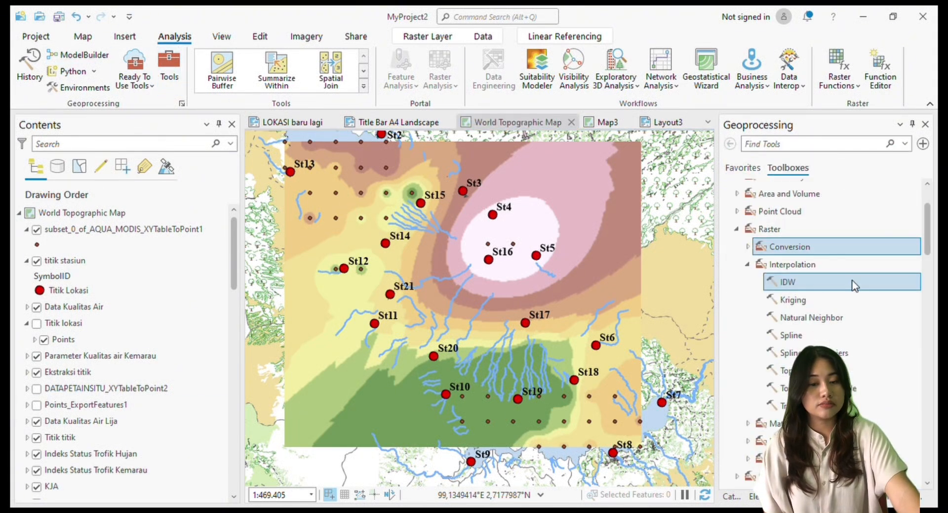
{"action": "left_click", "coordinate": [749, 264]}
{"action": "scroll", "coordinate": [754, 257], "scroll_direction": "down", "scroll_amount": 3}
{"action": "scroll", "coordinate": [754, 250], "scroll_direction": "up", "scroll_amount": 5}
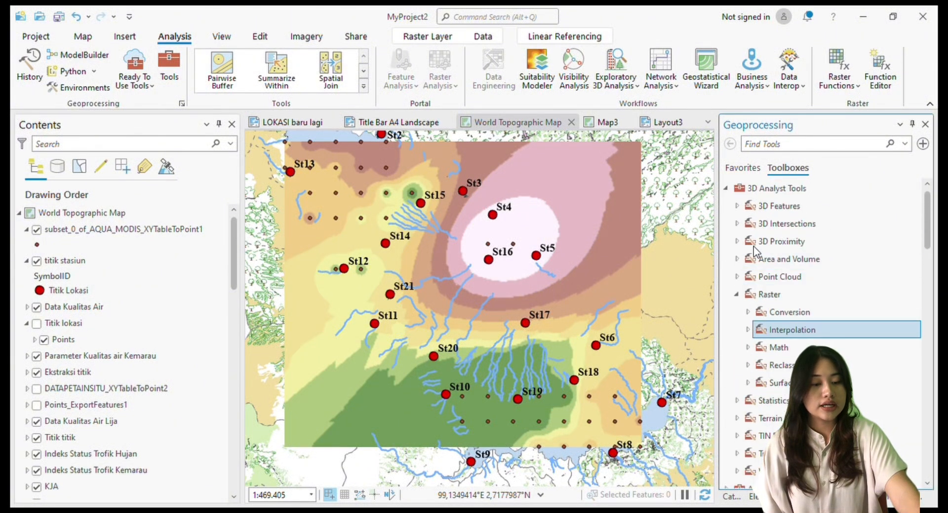
{"action": "scroll", "coordinate": [754, 250], "scroll_direction": "down", "scroll_amount": 15}
{"action": "left_click", "coordinate": [771, 322]}
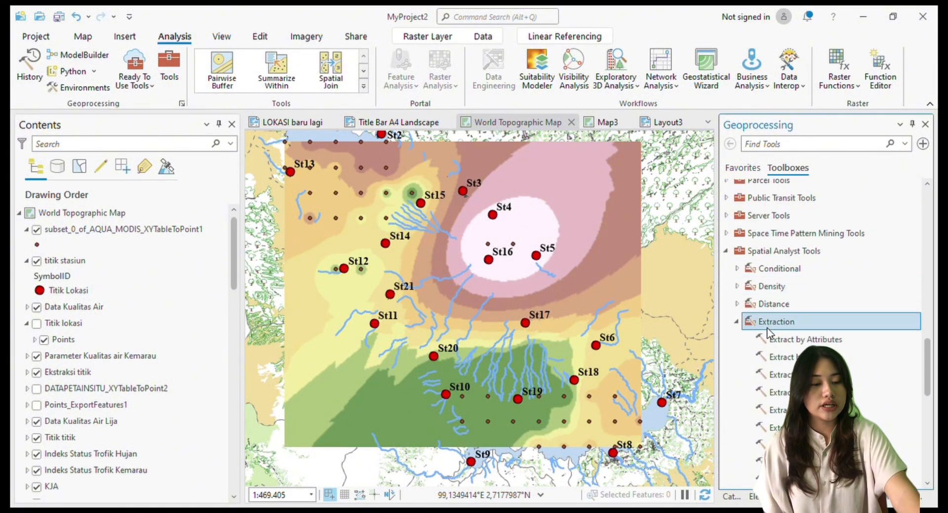
{"action": "scroll", "coordinate": [746, 341], "scroll_direction": "up", "scroll_amount": 4}
{"action": "left_click", "coordinate": [727, 349]}
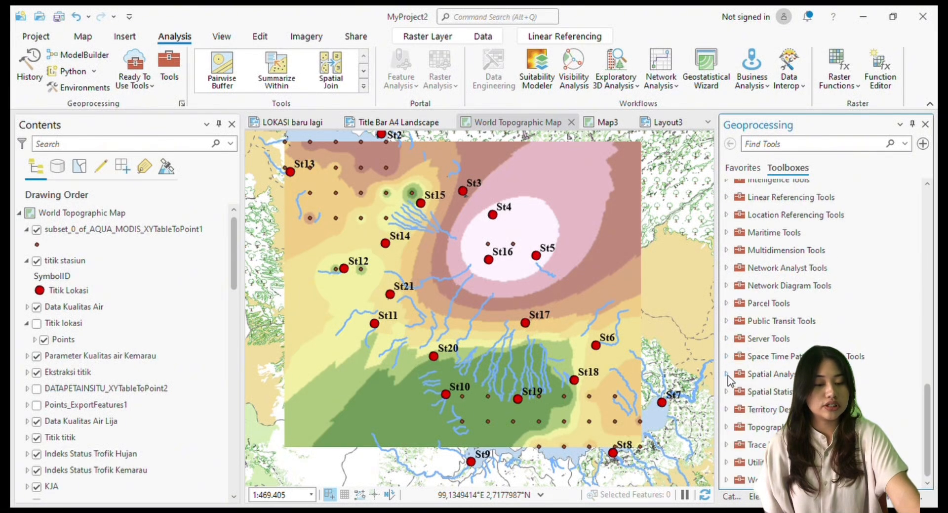
Step: Open the Extract by Mask tool from the Extraction toolset of Spatial Analyst Tools
{"action": "left_click", "coordinate": [727, 374]}
{"action": "left_click", "coordinate": [766, 356]}
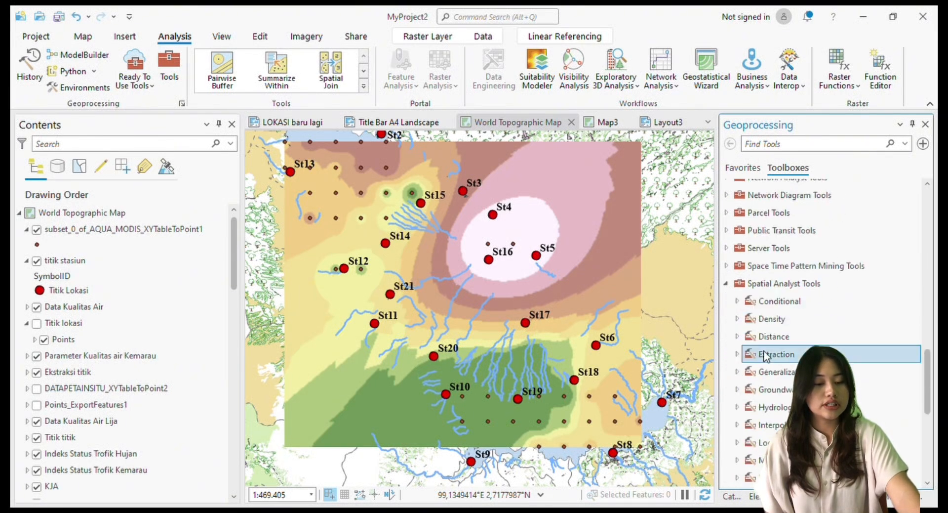
{"action": "left_click", "coordinate": [737, 355]}
{"action": "scroll", "coordinate": [745, 356], "scroll_direction": "down", "scroll_amount": 2}
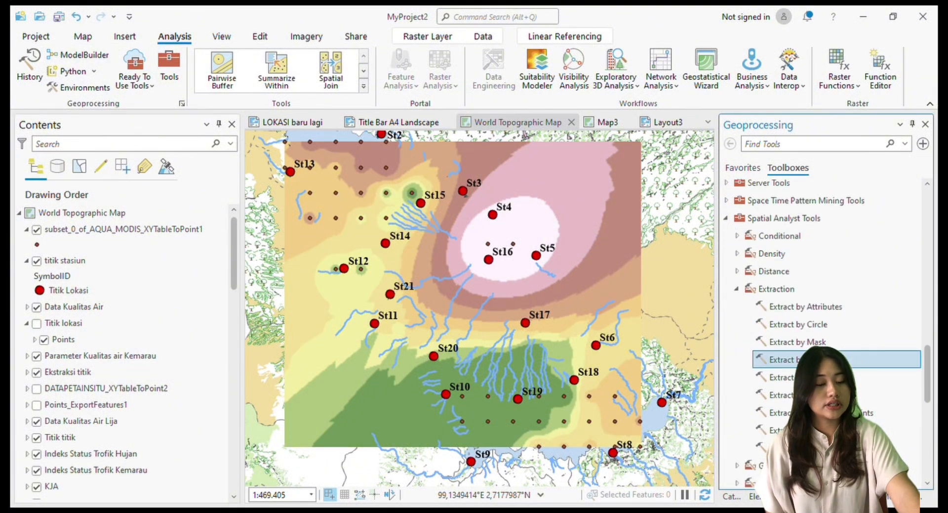
{"action": "left_click", "coordinate": [781, 343]}
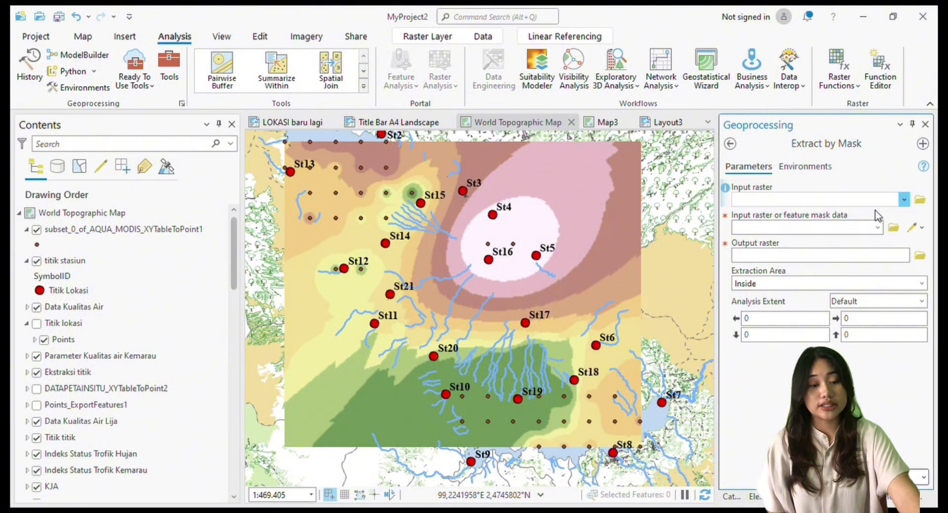
Step: Run Extract by Mask with Idw_subset_02 as the input raster, Danau as the mask and Inside as the extraction area
{"action": "left_click", "coordinate": [824, 218]}
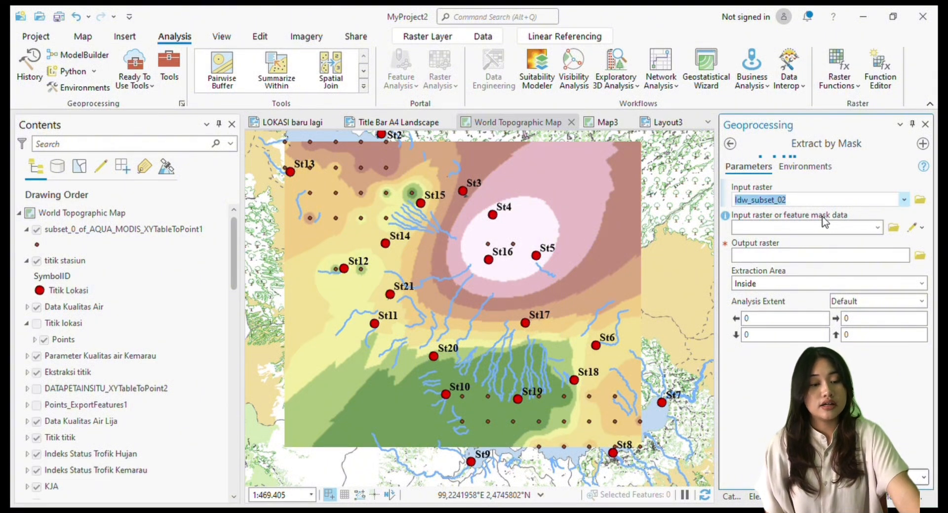
{"action": "left_click", "coordinate": [879, 227]}
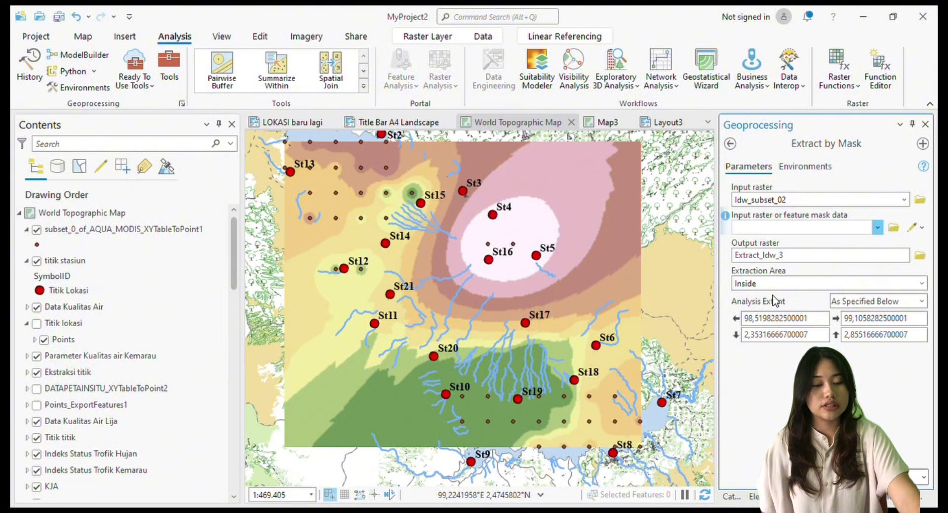
{"action": "left_click", "coordinate": [711, 389]}
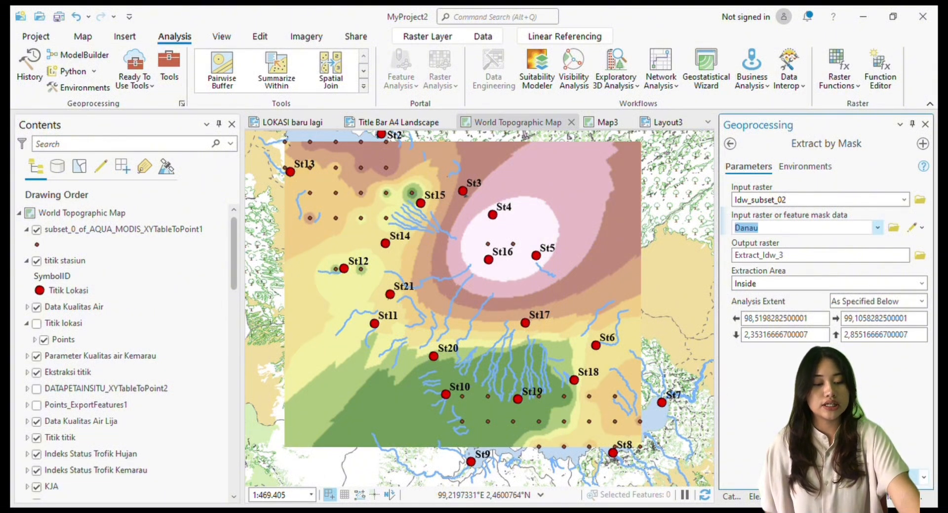
{"action": "left_click", "coordinate": [909, 477]}
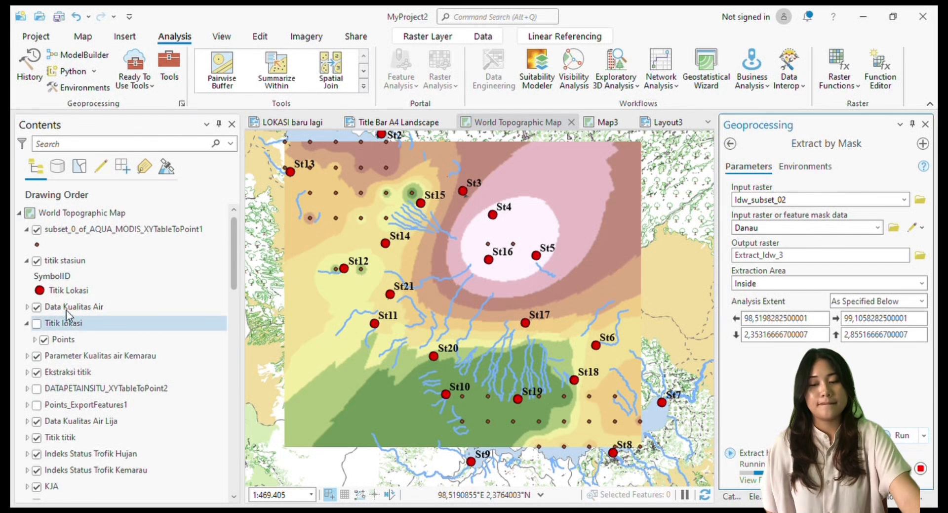
Step: Hide the unclipped Idw_subset_02 interpolation layer on the map
{"action": "left_click", "coordinate": [70, 341]}
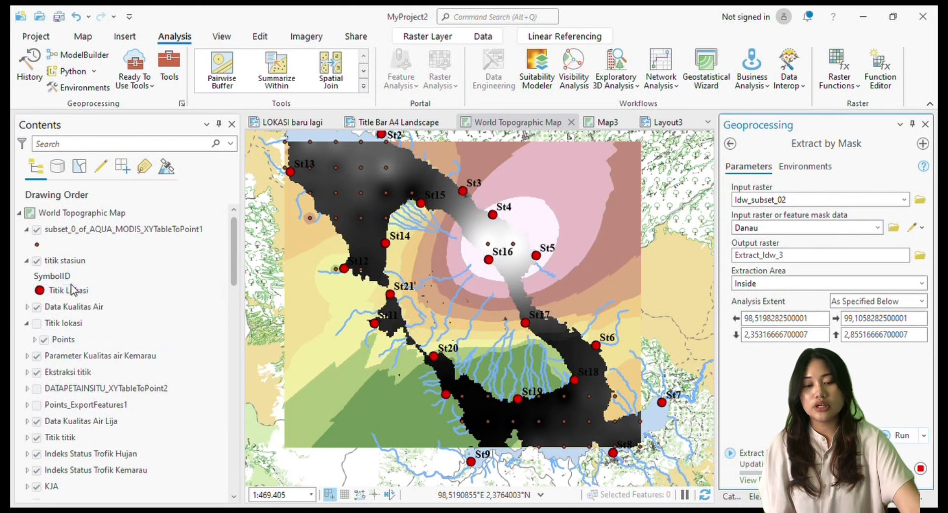
{"action": "scroll", "coordinate": [50, 312], "scroll_direction": "down", "scroll_amount": 1}
{"action": "scroll", "coordinate": [52, 316], "scroll_direction": "down", "scroll_amount": 1}
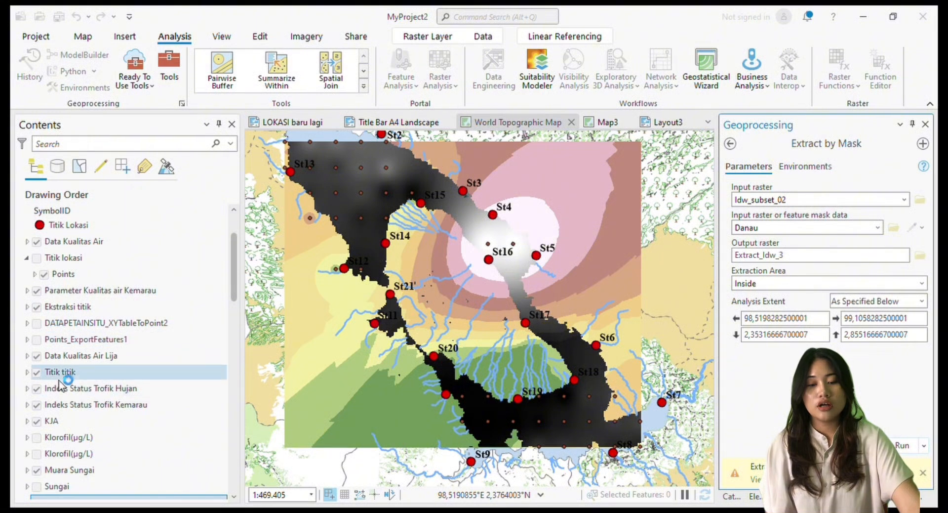
{"action": "scroll", "coordinate": [79, 326], "scroll_direction": "down", "scroll_amount": 4}
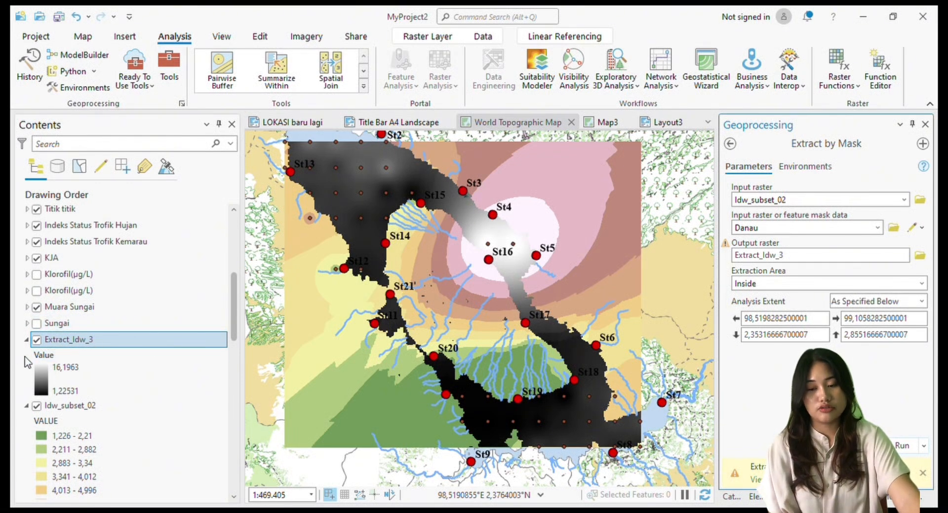
{"action": "scroll", "coordinate": [54, 410], "scroll_direction": "up", "scroll_amount": 7}
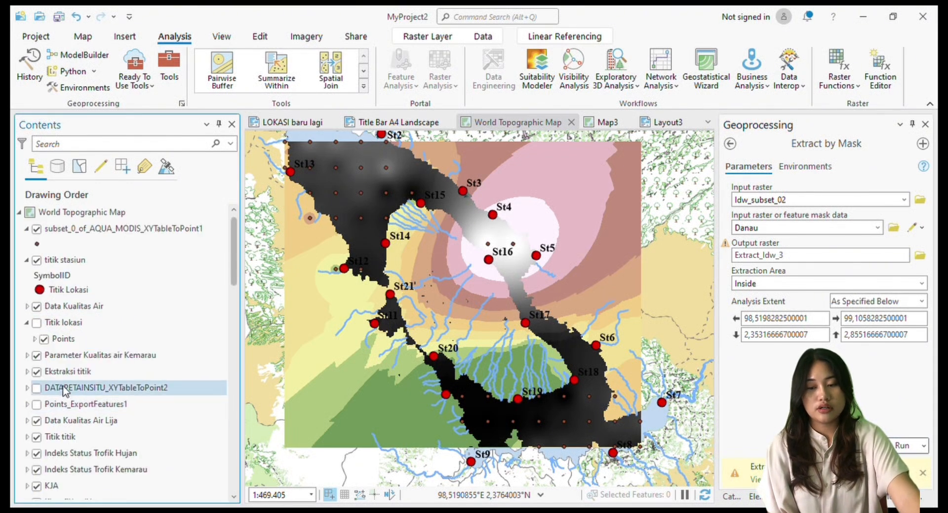
{"action": "scroll", "coordinate": [63, 390], "scroll_direction": "down", "scroll_amount": 8}
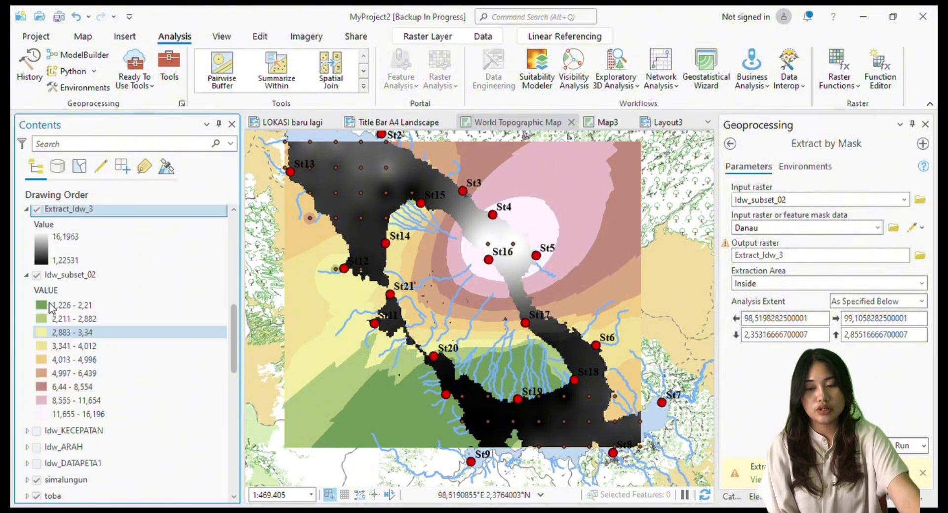
{"action": "scroll", "coordinate": [51, 307], "scroll_direction": "up", "scroll_amount": 1}
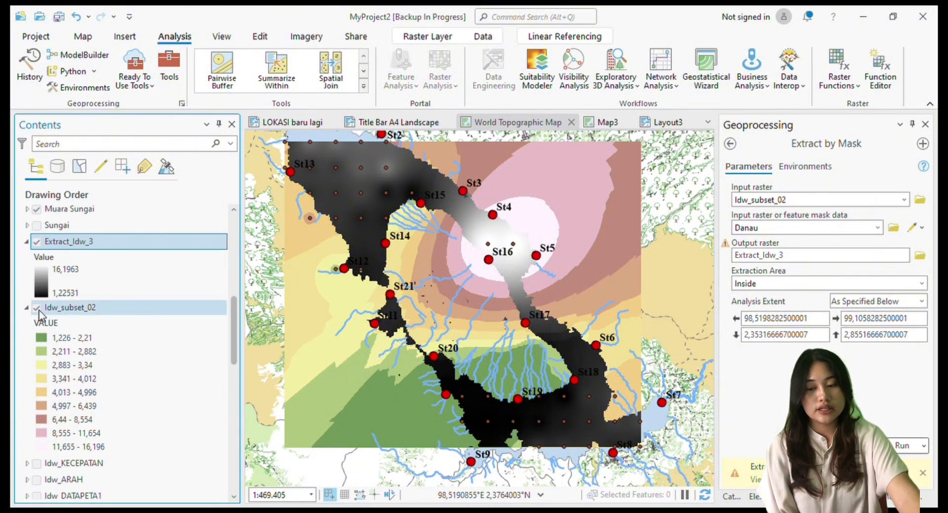
{"action": "left_click", "coordinate": [36, 307]}
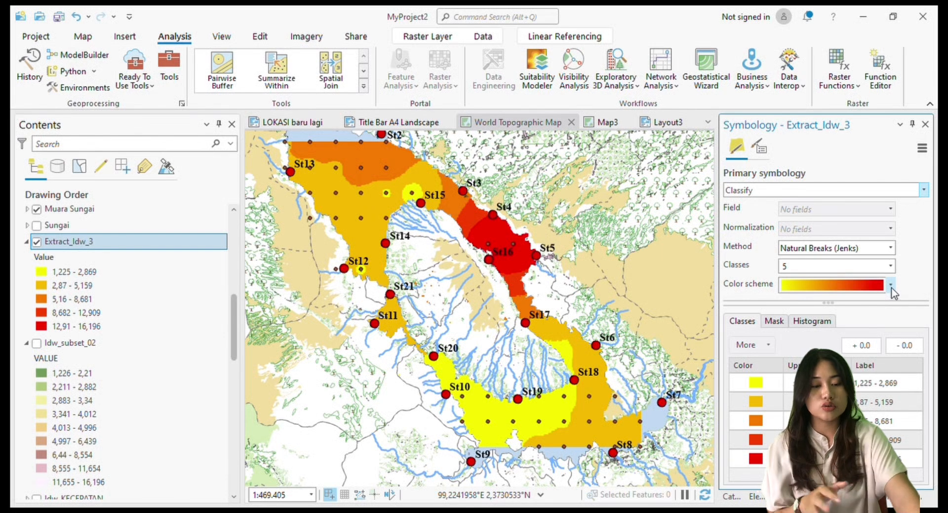
Step: Apply the green-yellow-red color scheme to the classified Extract_Idw_3 raster and hide the subset_0_of_AQUA_MODIS_XYTableToPoint1 points layer
{"action": "left_click", "coordinate": [855, 345]}
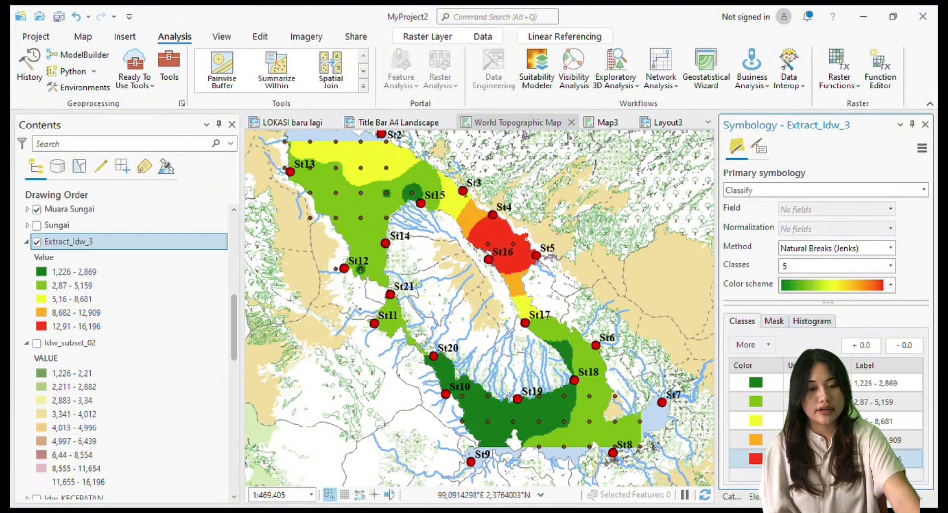
{"action": "scroll", "coordinate": [567, 242], "scroll_direction": "down", "scroll_amount": 2}
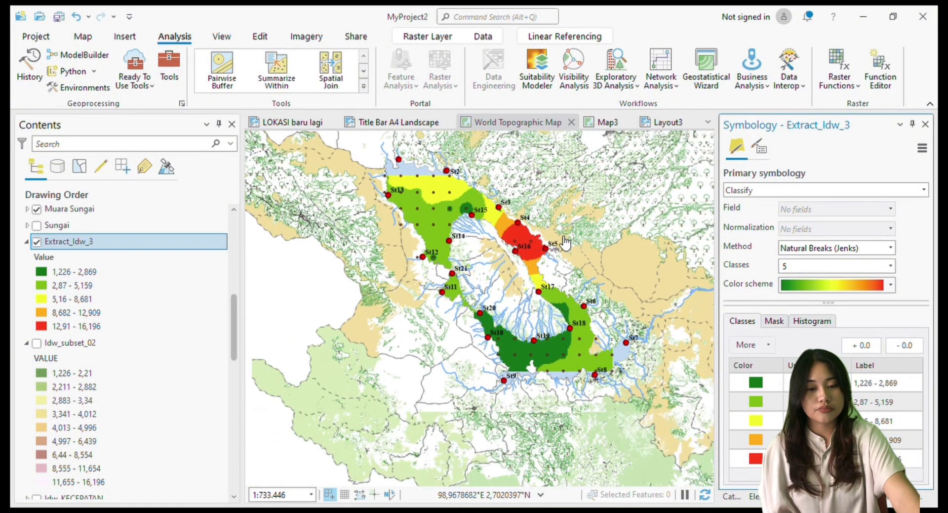
{"action": "scroll", "coordinate": [143, 299], "scroll_direction": "up", "scroll_amount": 5}
{"action": "scroll", "coordinate": [141, 297], "scroll_direction": "up", "scroll_amount": 2}
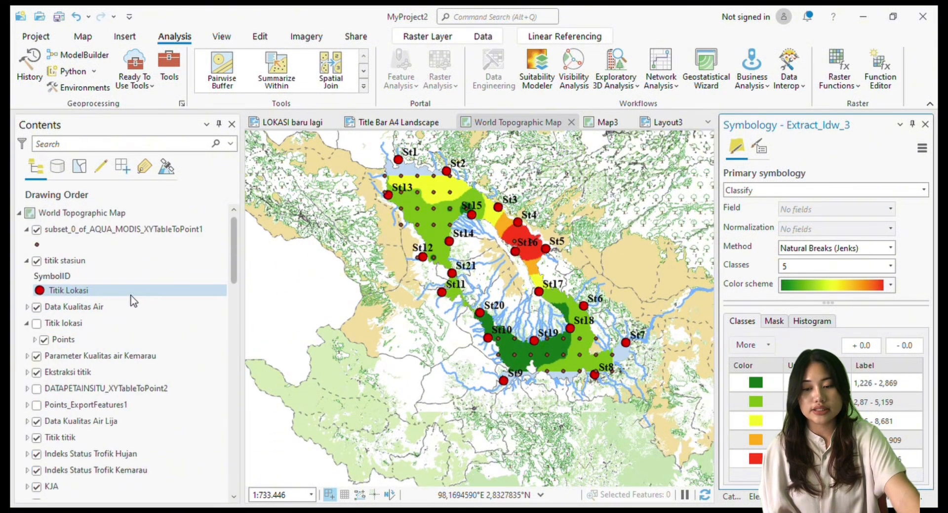
{"action": "left_click", "coordinate": [36, 230]}
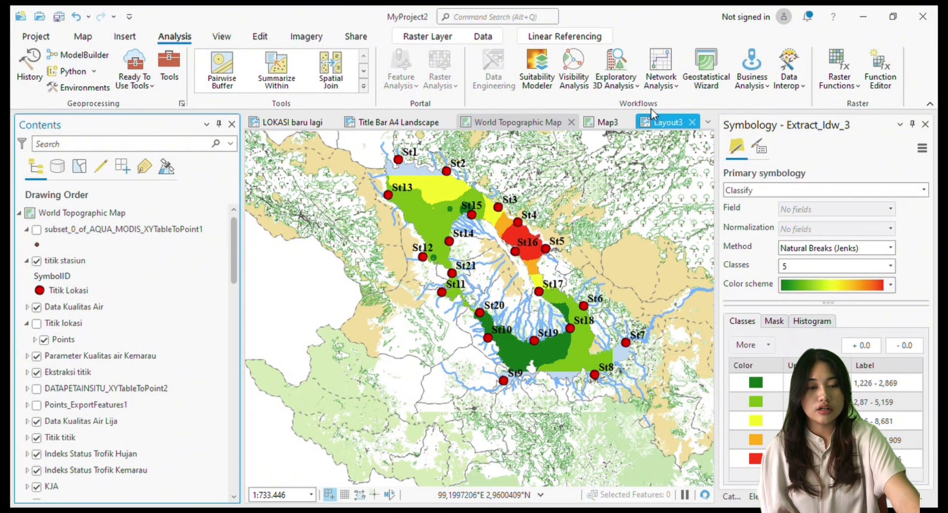
Step: Open Layout3 and examine how the clipped chlorophyll raster and its legend appear on the page
{"action": "left_click", "coordinate": [650, 121]}
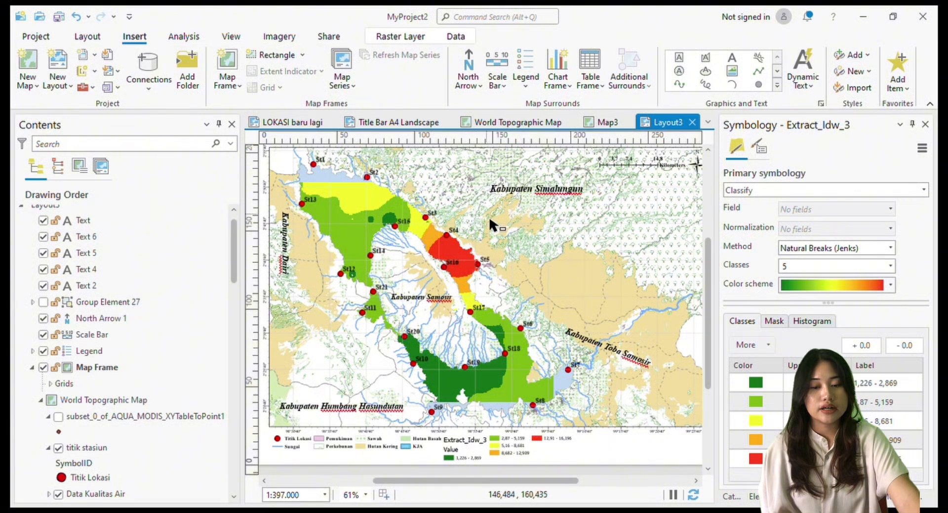
{"action": "left_click_drag", "start_coordinate": [498, 206], "coordinate": [493, 223]}
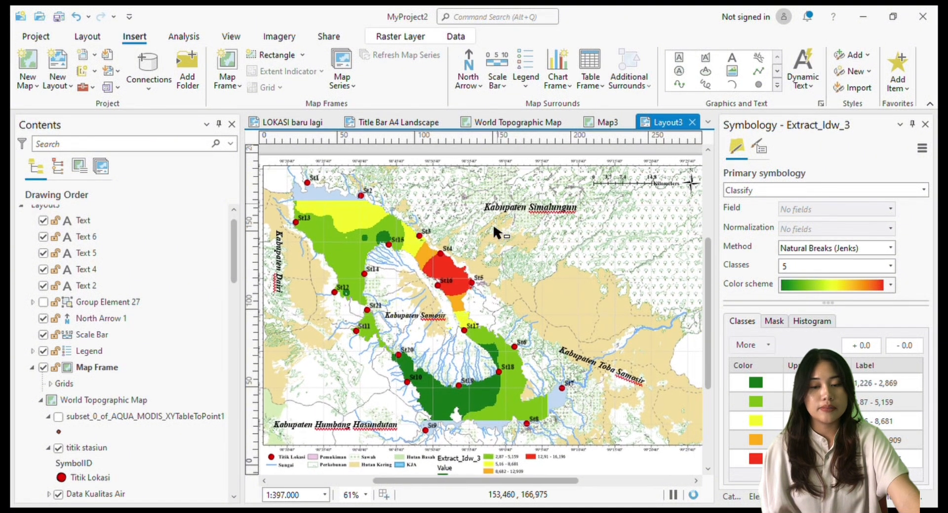
{"action": "scroll", "coordinate": [568, 246], "scroll_direction": "down", "scroll_amount": 3}
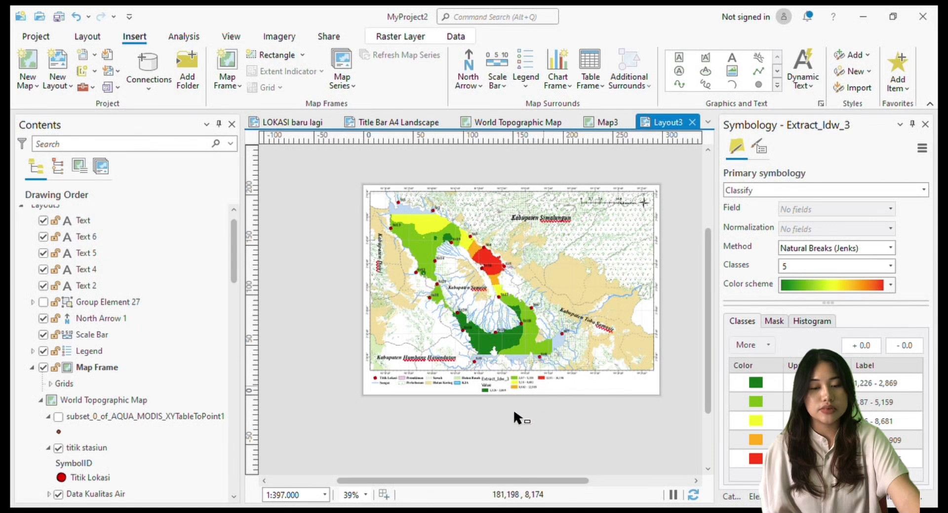
{"action": "scroll", "coordinate": [456, 215], "scroll_direction": "up", "scroll_amount": 3}
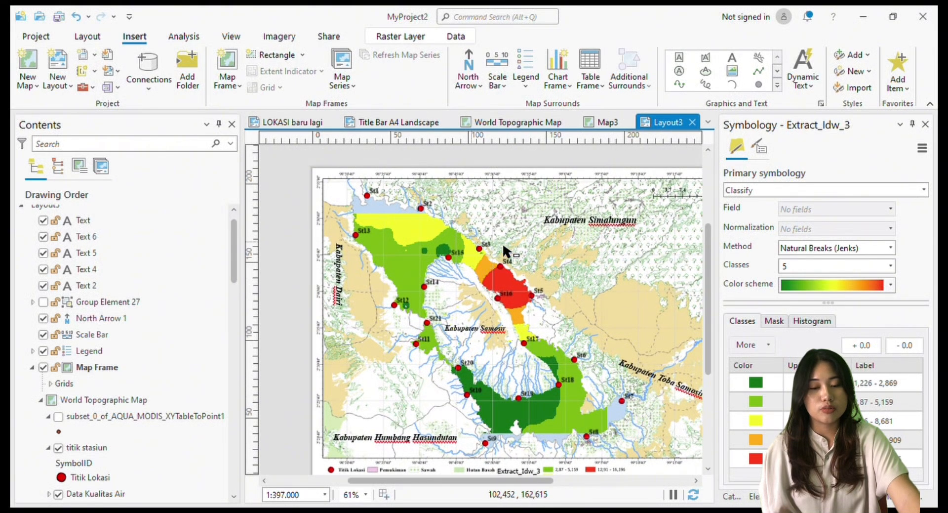